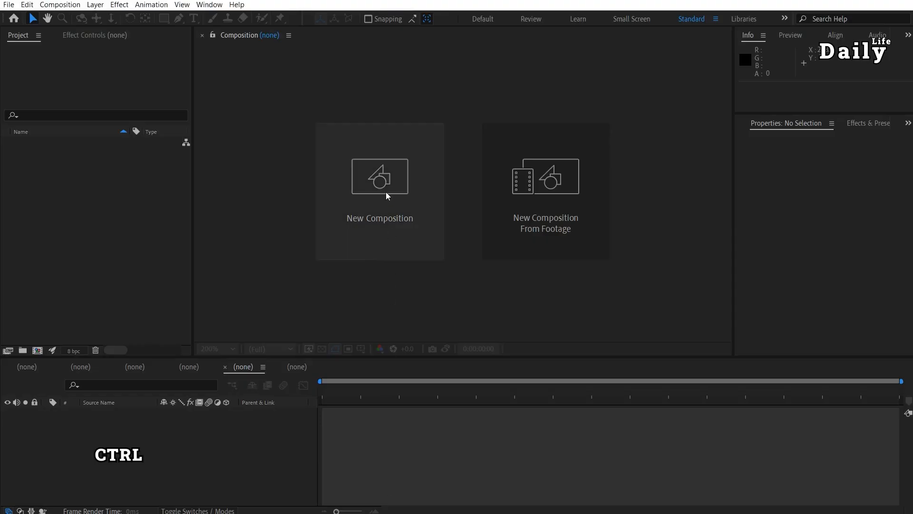
# Create a new 1920x1080 composition with the default settings.
pyautogui.hotkey('ctrl', 'n')
pyautogui.click(515, 352)
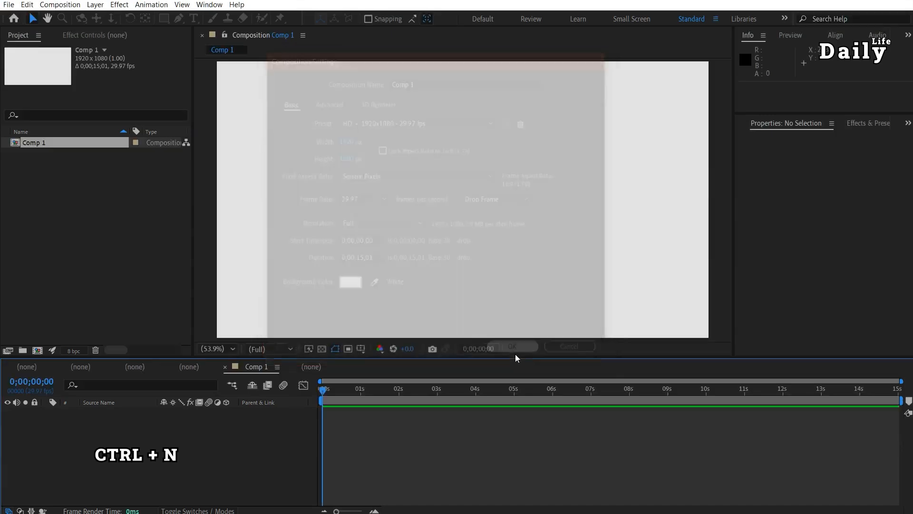
# Add a text layer reading "Principle 03" in the composition.
pyautogui.hotkey('ctrl', 't')
pyautogui.click(381, 195)
pyautogui.write('Principle 03')
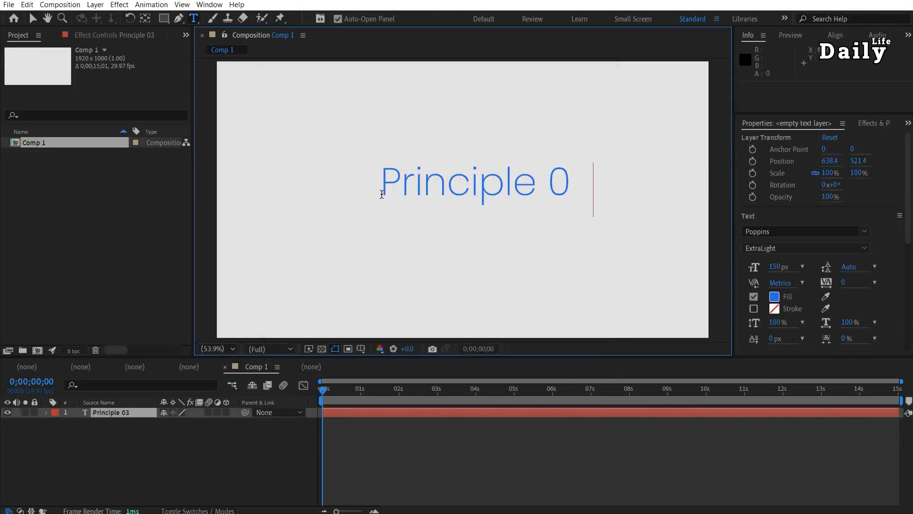
# Center the text layer horizontally and vertically in the composition with the Align tools.
pyautogui.click(32, 18)
pyautogui.click(835, 34)
pyautogui.click(767, 65)
pyautogui.click(828, 65)
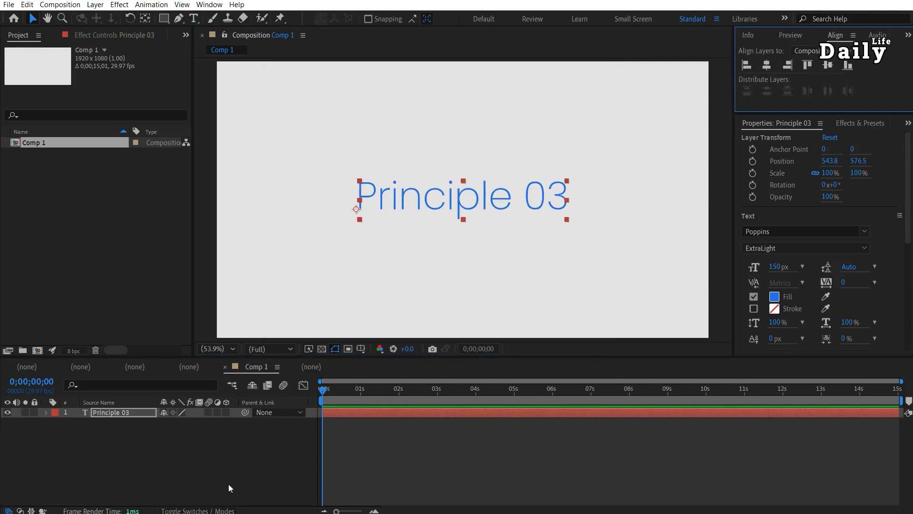
# Expand the text layer and add a Position text animator to it.
pyautogui.click(44, 412)
pyautogui.click(232, 423)
pyautogui.click(295, 240)
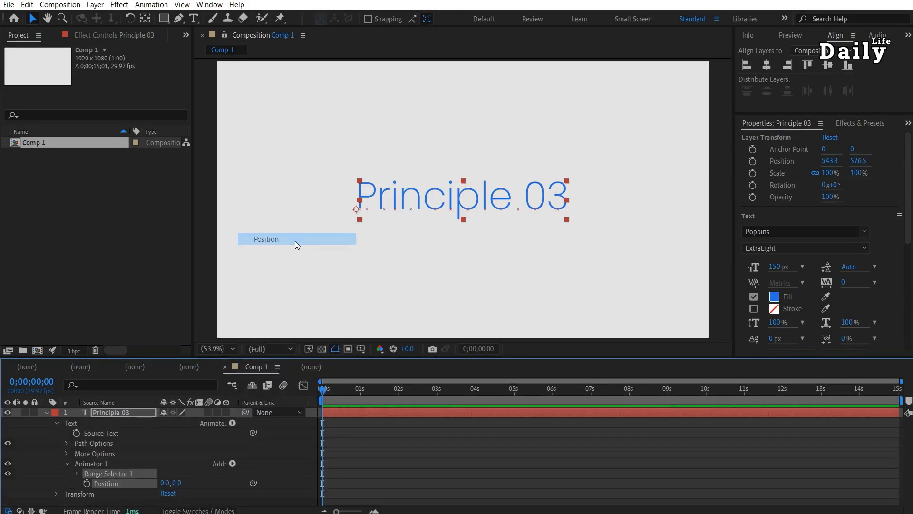
# Add a Rotation property to Animator 1.
pyautogui.click(232, 463)
pyautogui.moveTo(272, 466)
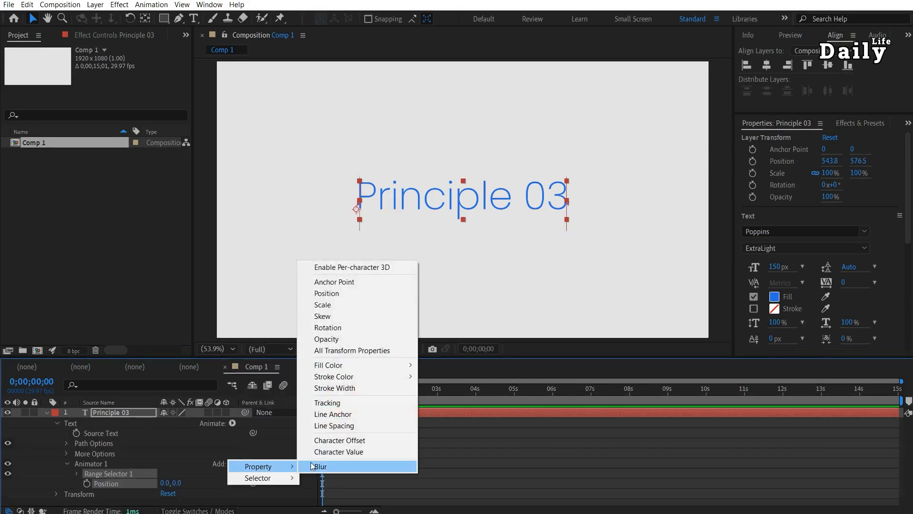
pyautogui.click(355, 331)
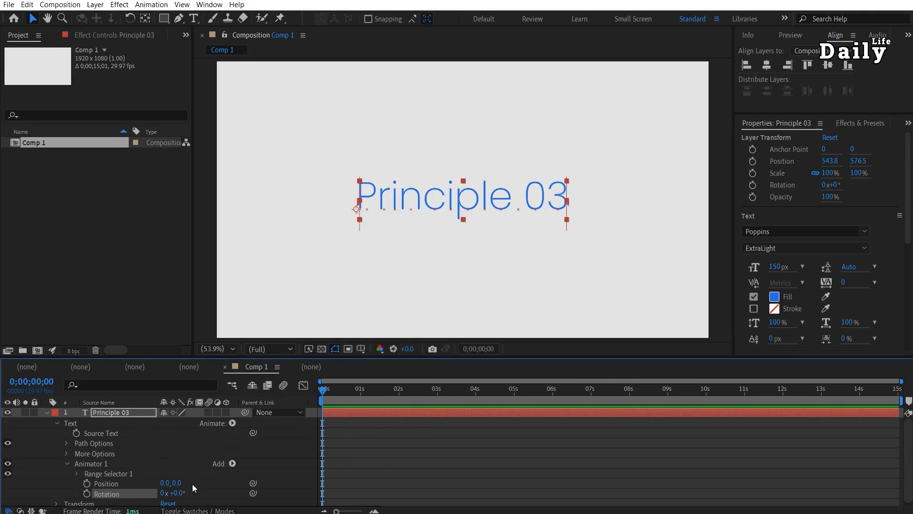
# Set the animator's Position to 0, 315 and its Rotation to 180°.
pyautogui.moveTo(177, 483); pyautogui.dragTo(360, 492)
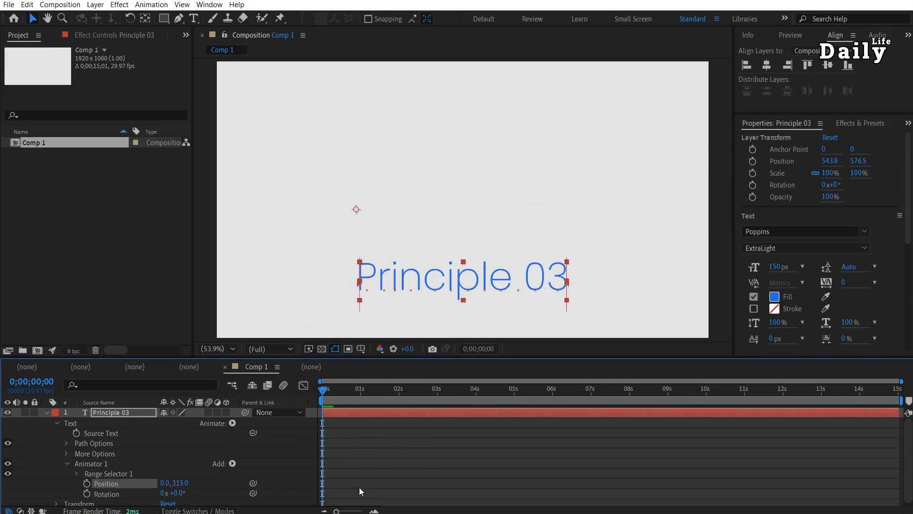
pyautogui.click(178, 492)
pyautogui.write('180')
pyautogui.press('Return')
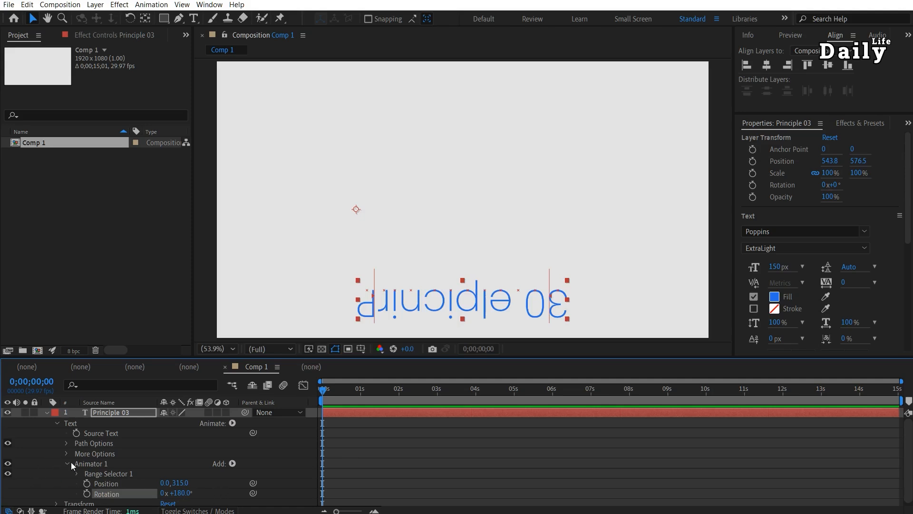
# Expand Range Selector 1 and scrub its Start value to preview the animator's effect.
pyautogui.click(76, 472)
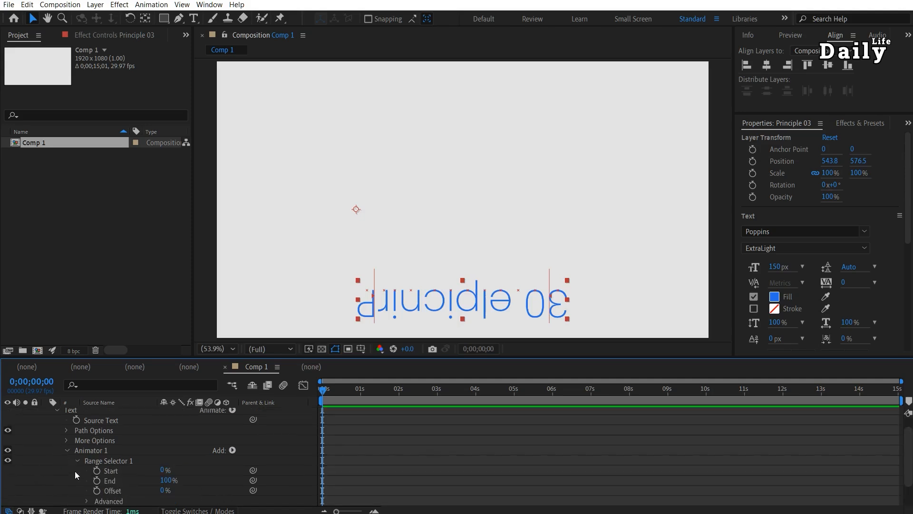
pyautogui.click(162, 471)
pyautogui.moveTo(162, 470); pyautogui.dragTo(685, 442)
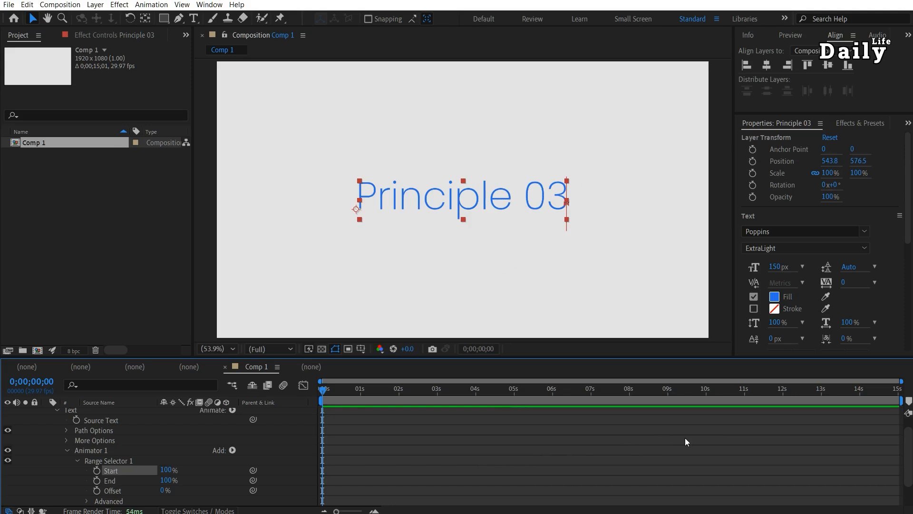
pyautogui.moveTo(186, 472); pyautogui.dragTo(21, 482)
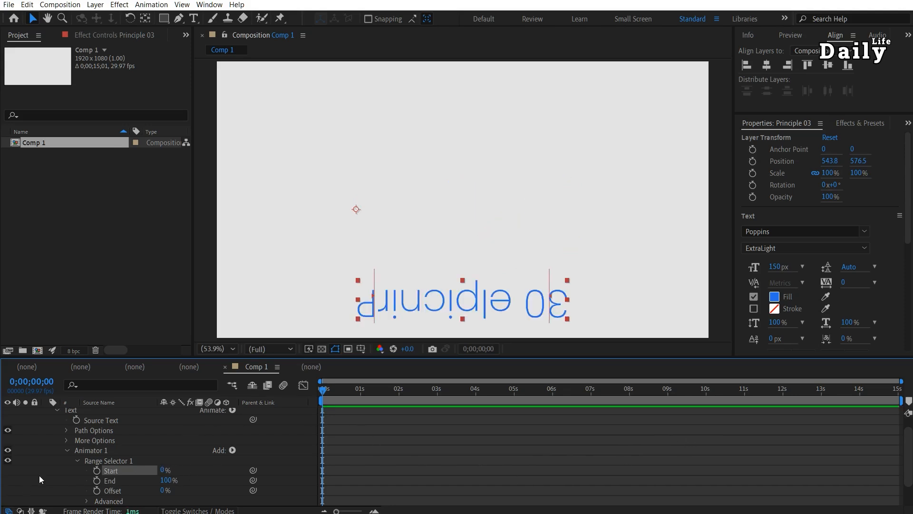
# Expand the Range Selector's Advanced options and scrub Start to preview the Square shape.
pyautogui.click(87, 501)
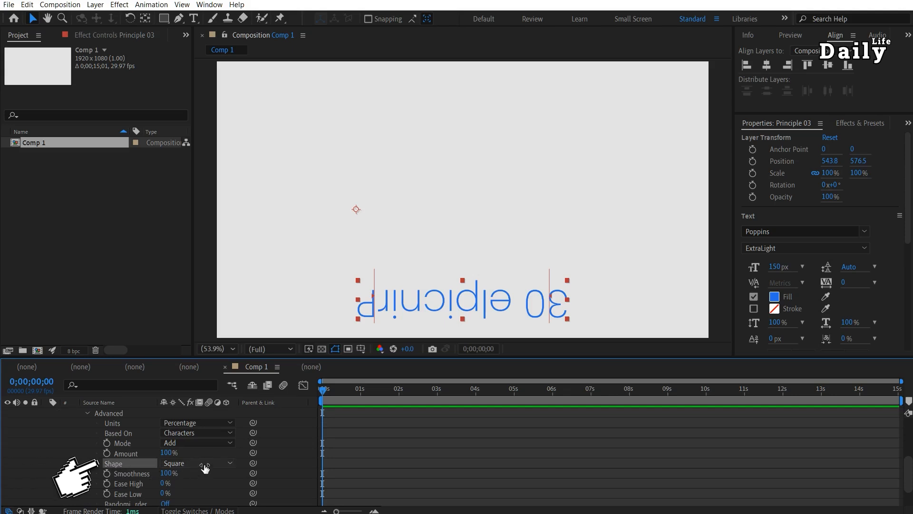
pyautogui.click(229, 464)
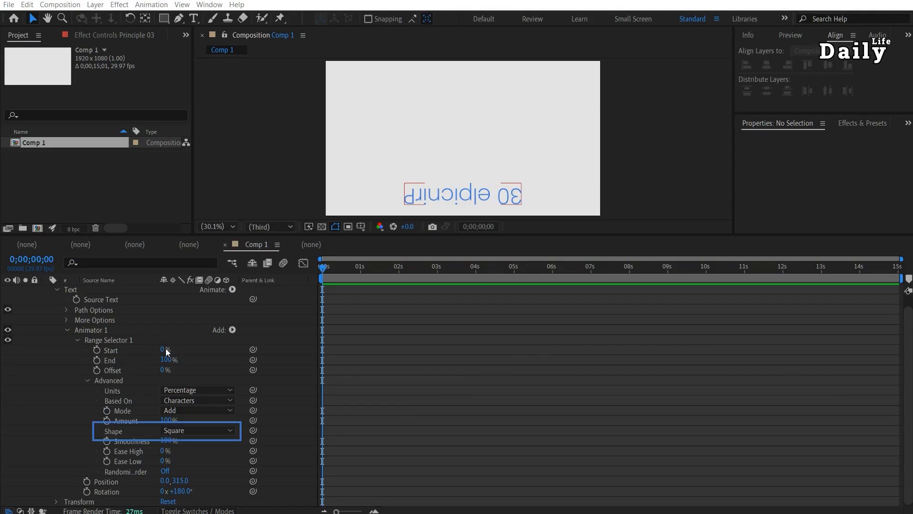
pyautogui.moveTo(167, 351); pyautogui.dragTo(441, 339)
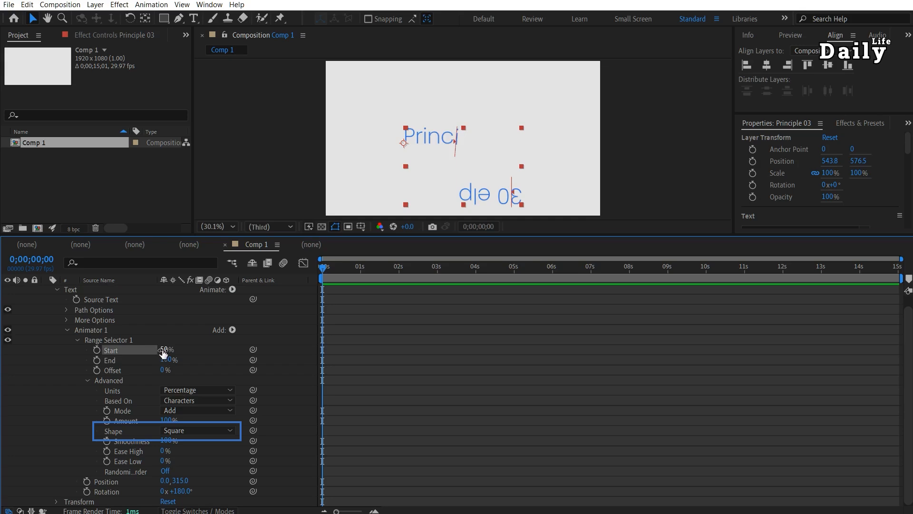
pyautogui.moveTo(164, 353); pyautogui.dragTo(10, 354)
# Set the Range Selector shape to Ramp Up and preview it by nudging Start.
pyautogui.click(195, 432)
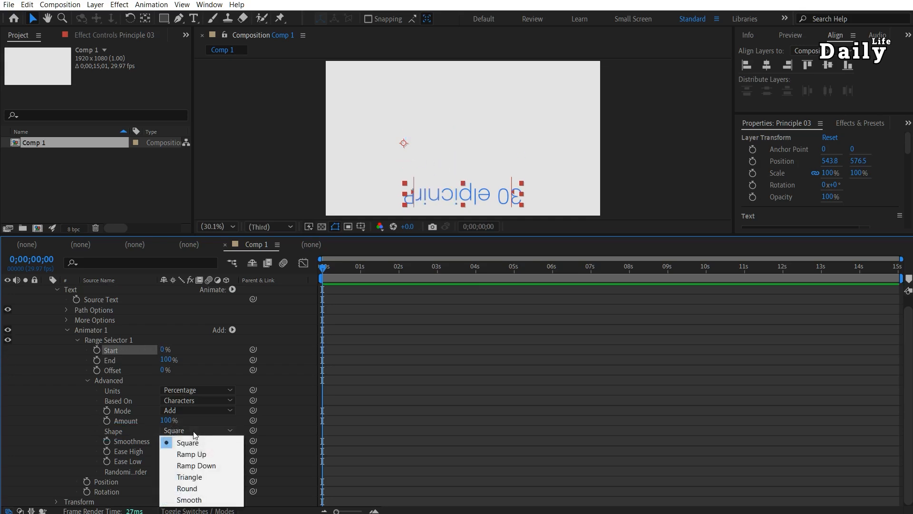
pyautogui.click(200, 454)
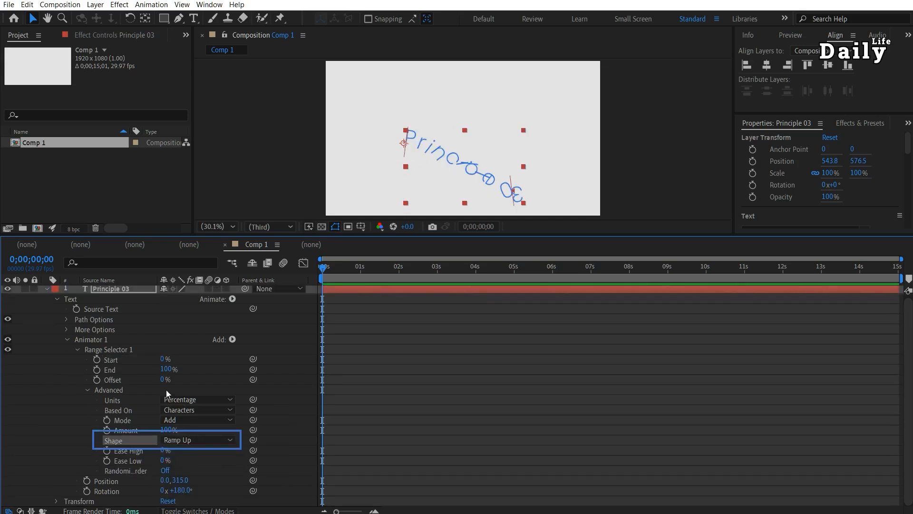
pyautogui.moveTo(164, 360)
pyautogui.mouseDown()
pyautogui.moveTo(252, 361)
pyautogui.moveTo(148, 365)
pyautogui.mouseUp()
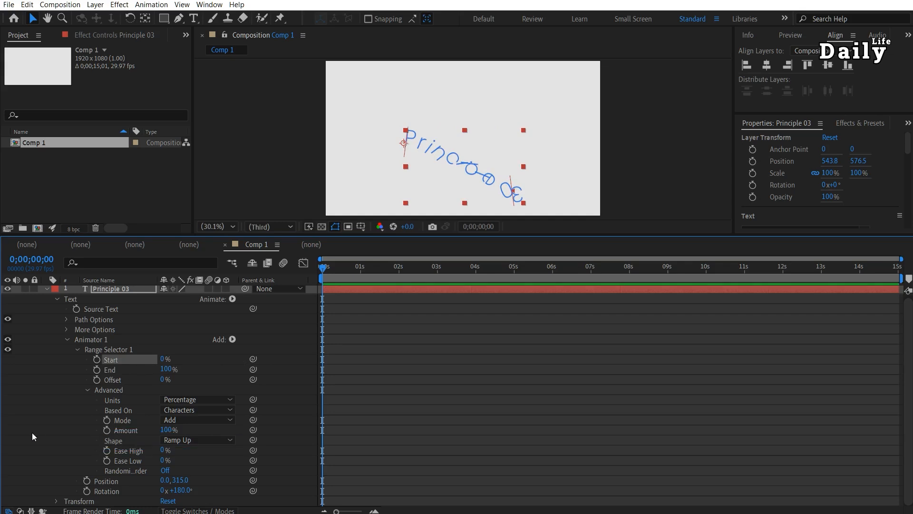
# Set the Range Selector shape to Ramp Down and preview it by nudging Start.
pyautogui.click(176, 441)
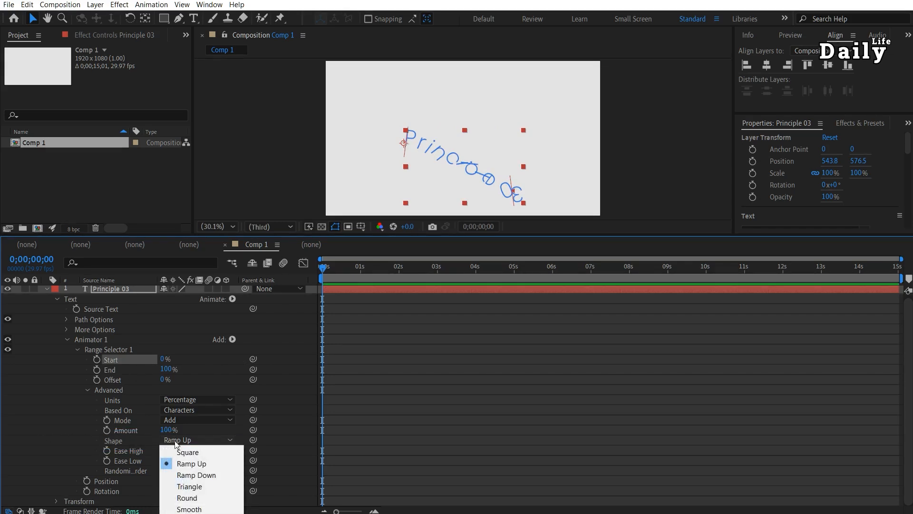
pyautogui.click(196, 474)
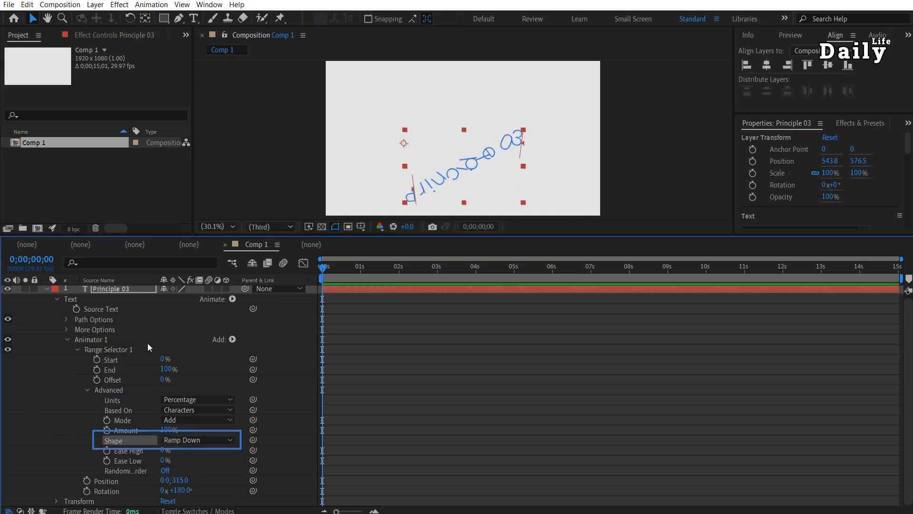
pyautogui.moveTo(162, 359); pyautogui.dragTo(70, 420)
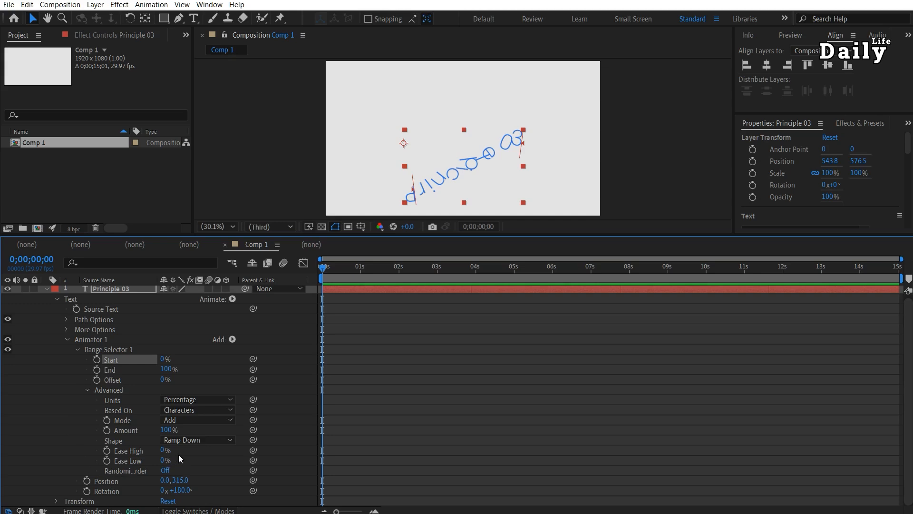
# Set the Range Selector shape to Triangle and preview it by nudging Start.
pyautogui.click(196, 440)
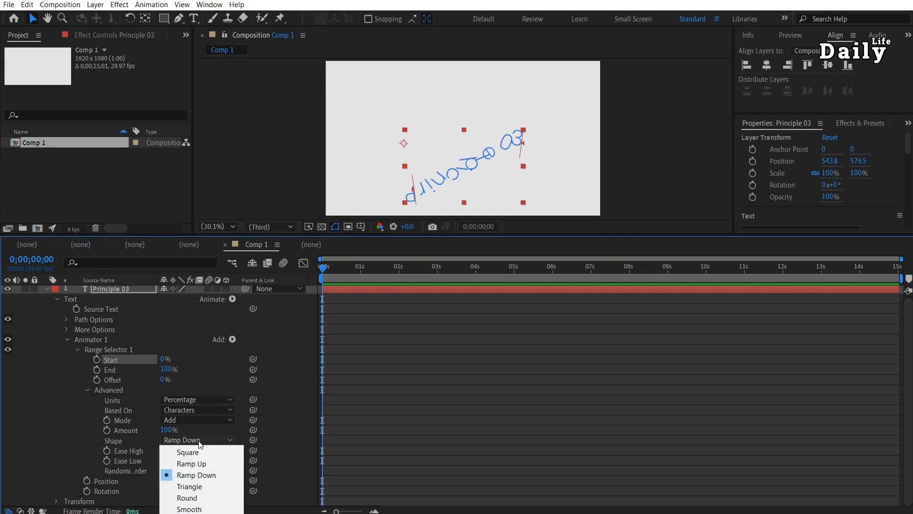
pyautogui.click(193, 487)
pyautogui.moveTo(163, 359)
pyautogui.mouseDown()
pyautogui.moveTo(233, 359)
pyautogui.moveTo(164, 359)
pyautogui.mouseUp()
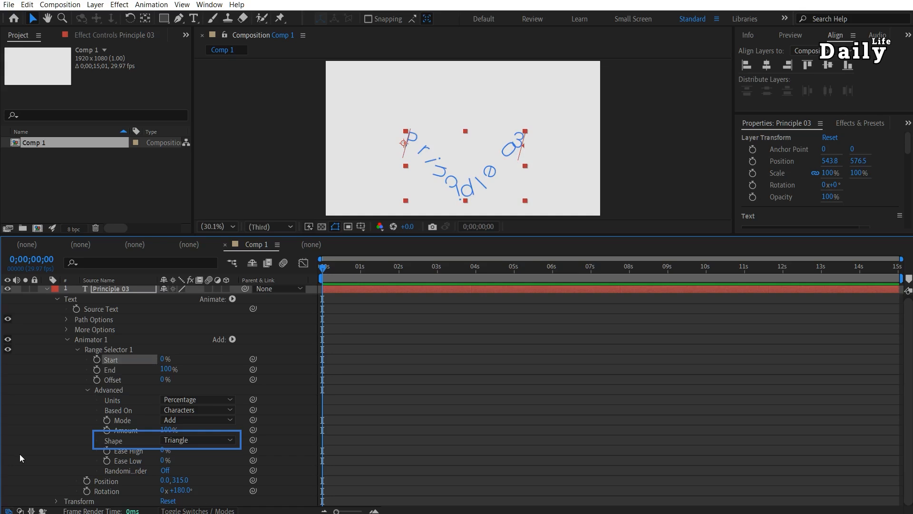
# Set the Range Selector shape to Round and preview it by nudging Start.
pyautogui.click(186, 440)
pyautogui.click(200, 496)
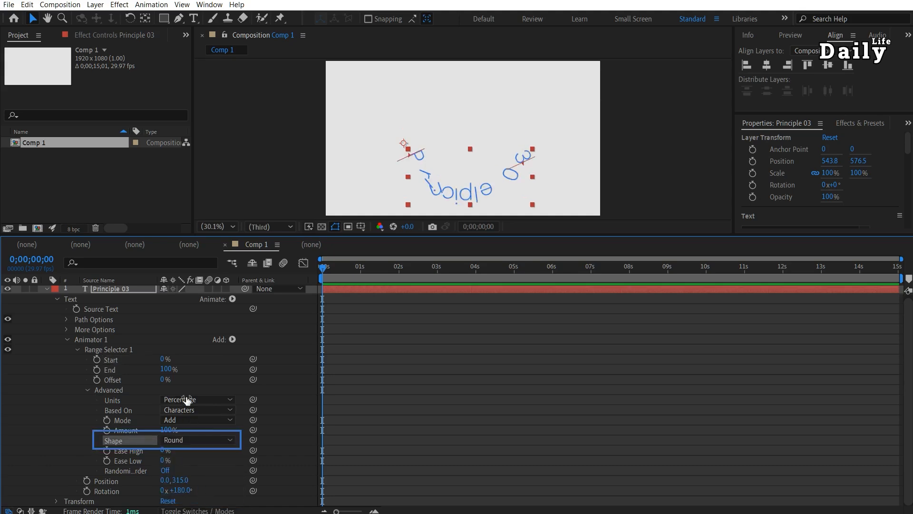
pyautogui.moveTo(164, 359)
pyautogui.mouseDown()
pyautogui.moveTo(228, 360)
pyautogui.moveTo(152, 361)
pyautogui.mouseUp()
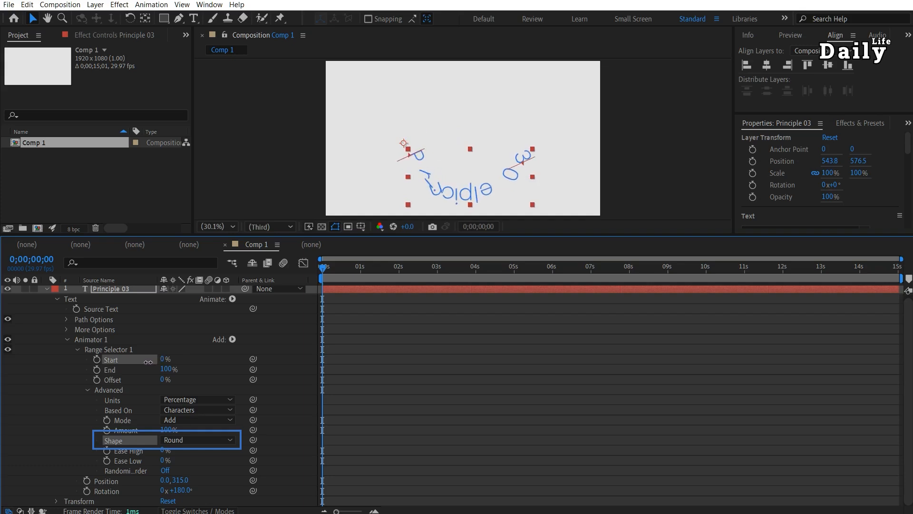
# Set the Range Selector shape to Smooth, deselect all, and nudge Start to preview it.
pyautogui.click(191, 440)
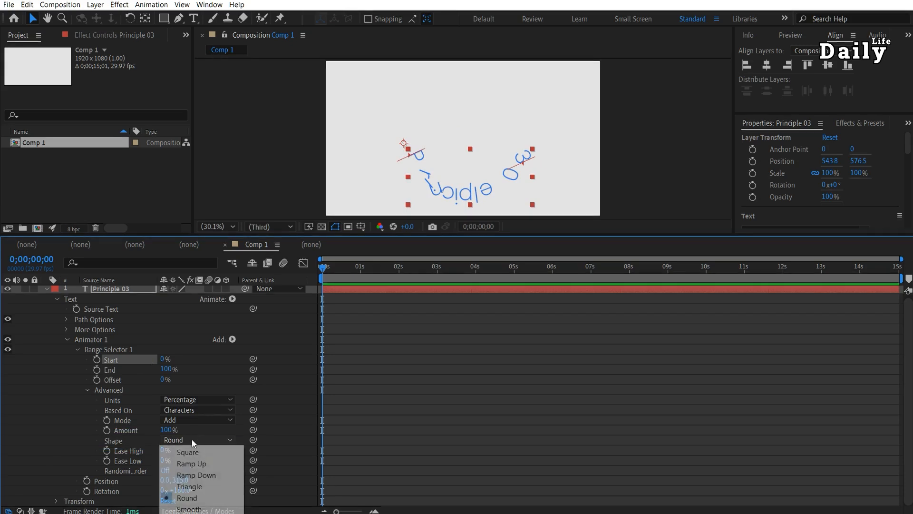
pyautogui.click(189, 509)
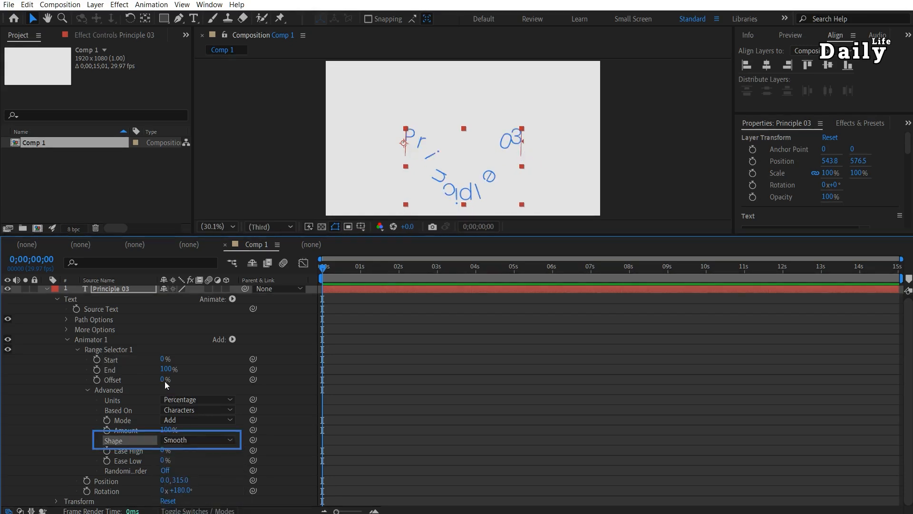
pyautogui.hotkey('ctrl', 'shift', 'a')
pyautogui.moveTo(162, 359)
pyautogui.mouseDown()
pyautogui.moveTo(231, 359)
pyautogui.moveTo(154, 360)
pyautogui.mouseUp()
# Switch the shape to Ramp Up, scrub the Offset, and set Offset back to 0%.
pyautogui.click(183, 439)
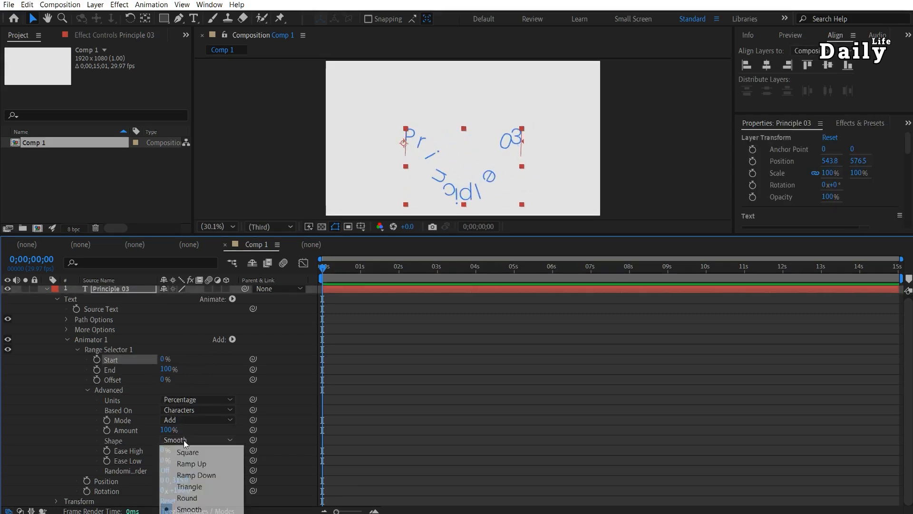
pyautogui.click(192, 463)
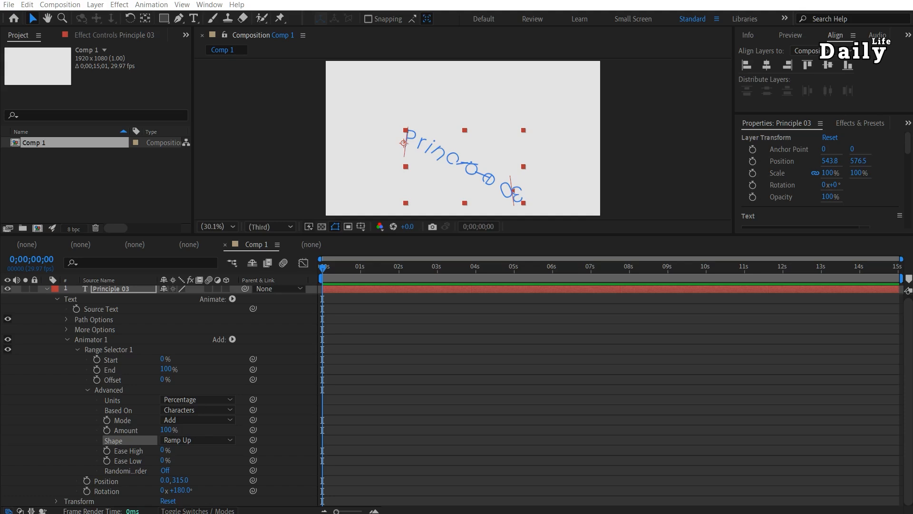
pyautogui.moveTo(163, 383)
pyautogui.mouseDown()
pyautogui.moveTo(102, 387)
pyautogui.moveTo(220, 388)
pyautogui.moveTo(100, 390)
pyautogui.moveTo(230, 392)
pyautogui.moveTo(155, 393)
pyautogui.moveTo(167, 389)
pyautogui.mouseUp()
pyautogui.click(167, 380)
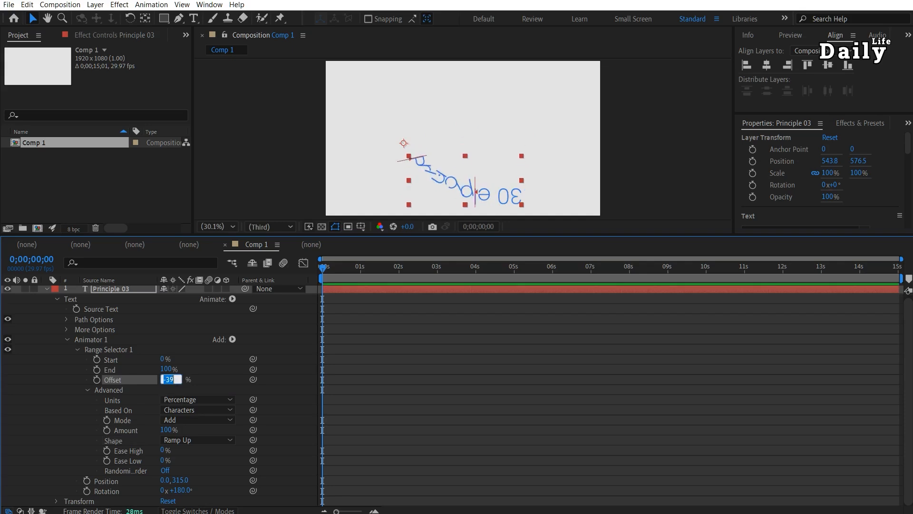
pyautogui.write('0')
pyautogui.press('Return')
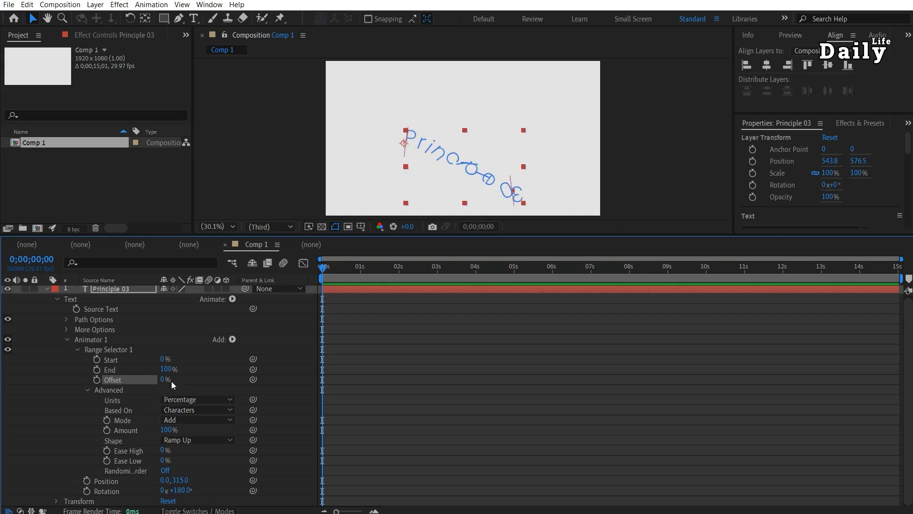
# Set the shape to Smooth and add an Offset keyframe at -100%.
pyautogui.click(193, 444)
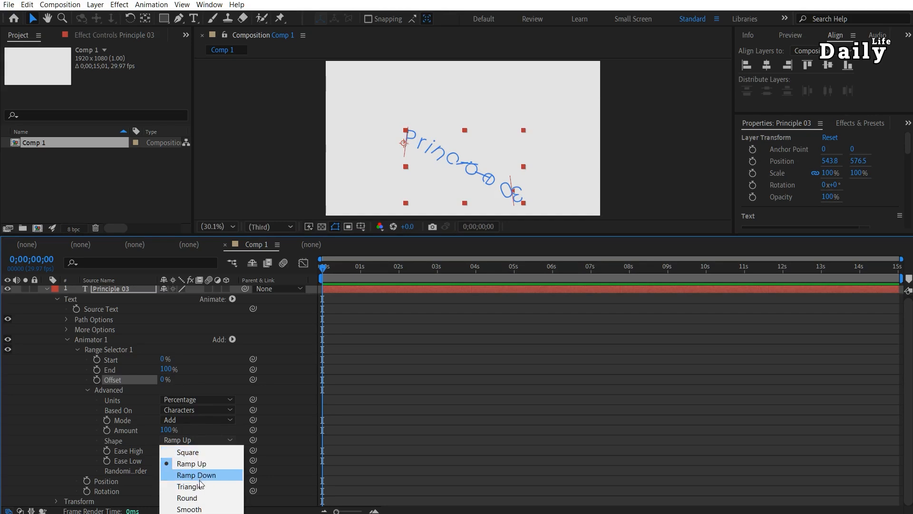
pyautogui.click(199, 509)
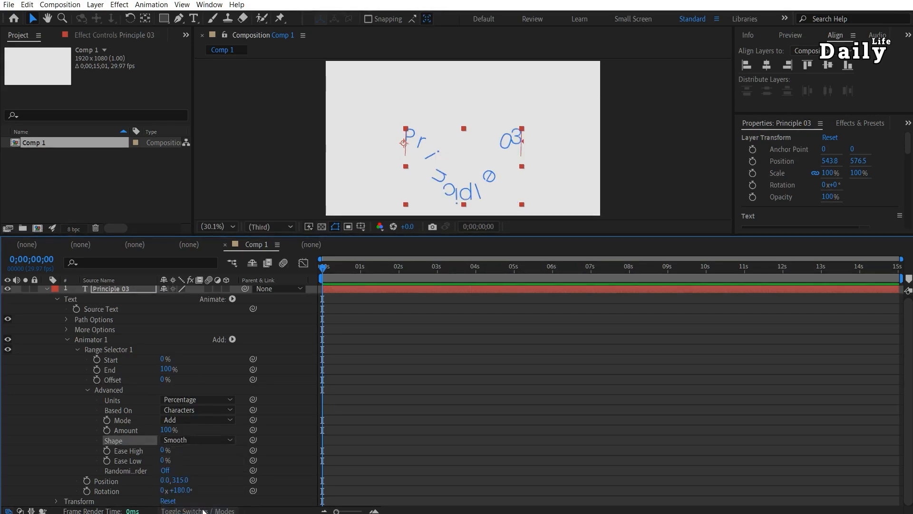
pyautogui.moveTo(162, 359); pyautogui.dragTo(102, 379)
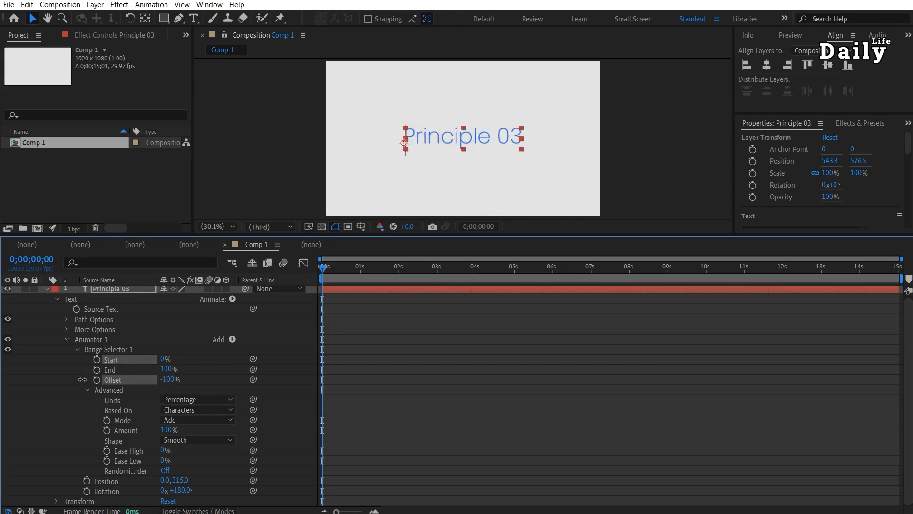
pyautogui.click(97, 379)
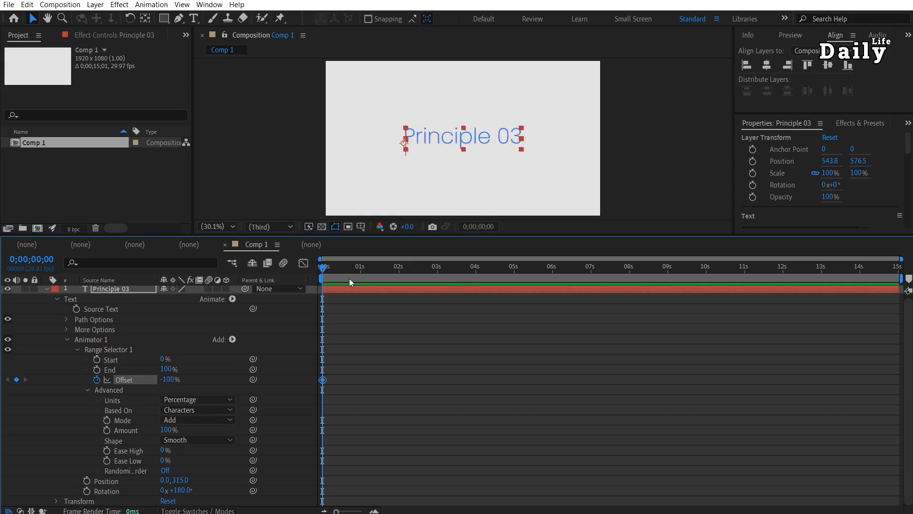
# Add an Offset keyframe of 100% at 2 seconds and preview the animation.
pyautogui.click(398, 272)
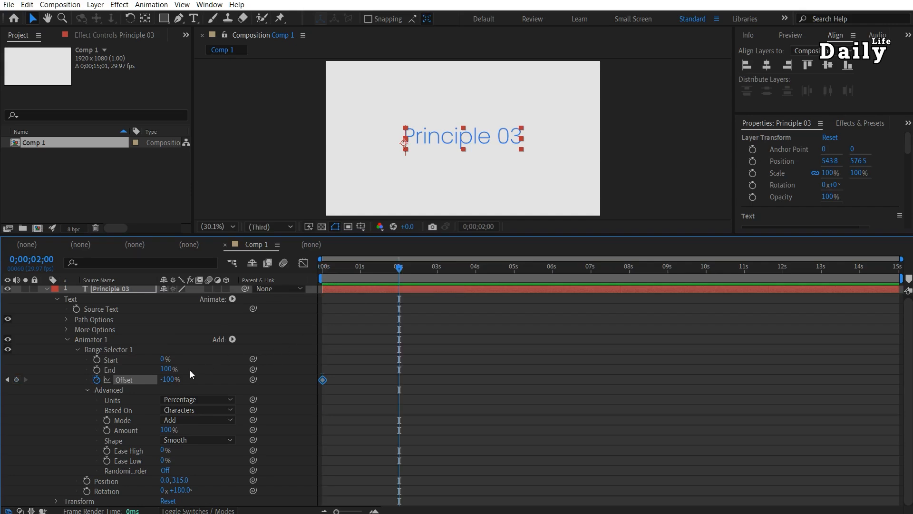
pyautogui.moveTo(168, 381); pyautogui.dragTo(264, 380)
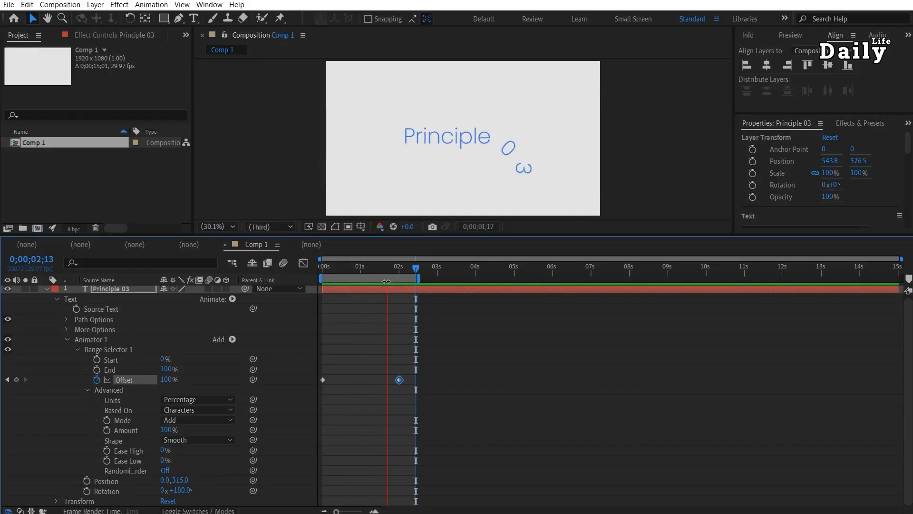
pyautogui.press('space')
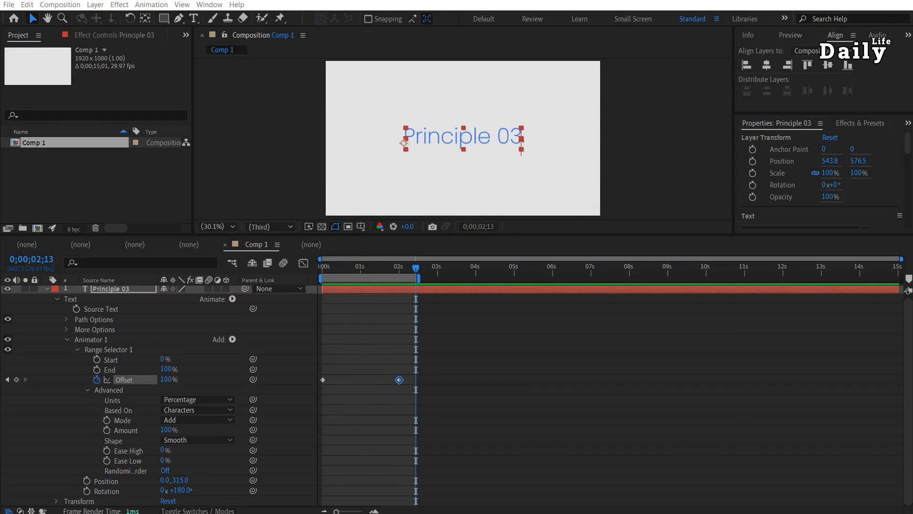
# Create a new composition with the default HD settings.
pyautogui.click(121, 202)
pyautogui.hotkey('ctrl', 'n')
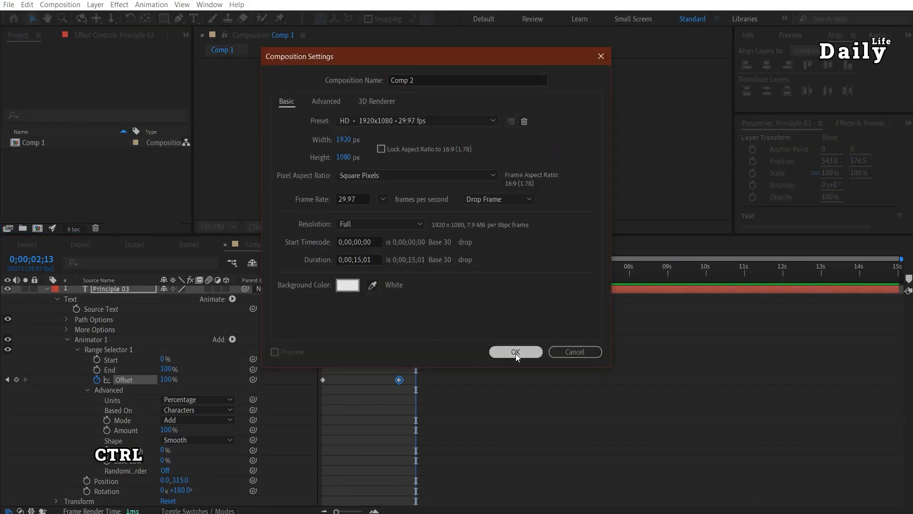
pyautogui.click(516, 352)
# Create a text layer reading Differences and exit text editing.
pyautogui.click(420, 134)
pyautogui.write('Differences')
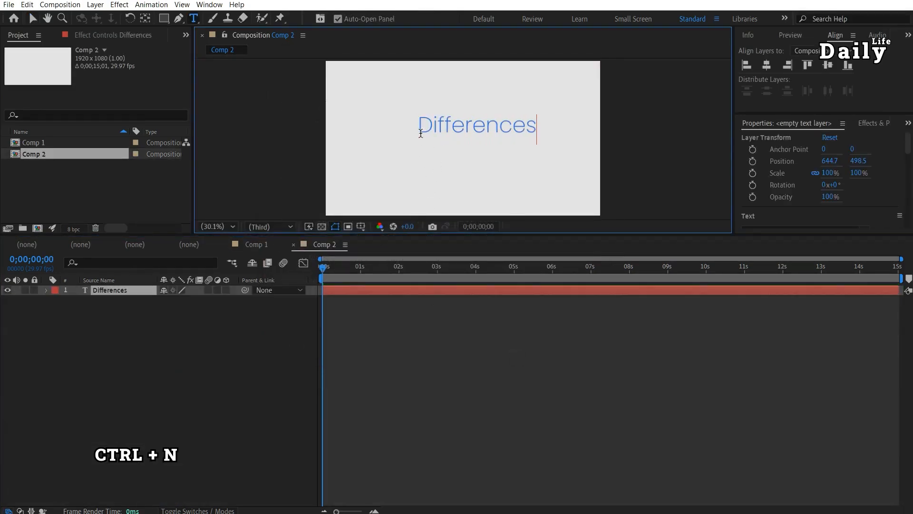
pyautogui.press('Escape')
pyautogui.press('v')
# Move the Differences text and center it horizontally and vertically in the composition.
pyautogui.moveTo(497, 124); pyautogui.dragTo(490, 131)
pyautogui.click(767, 65)
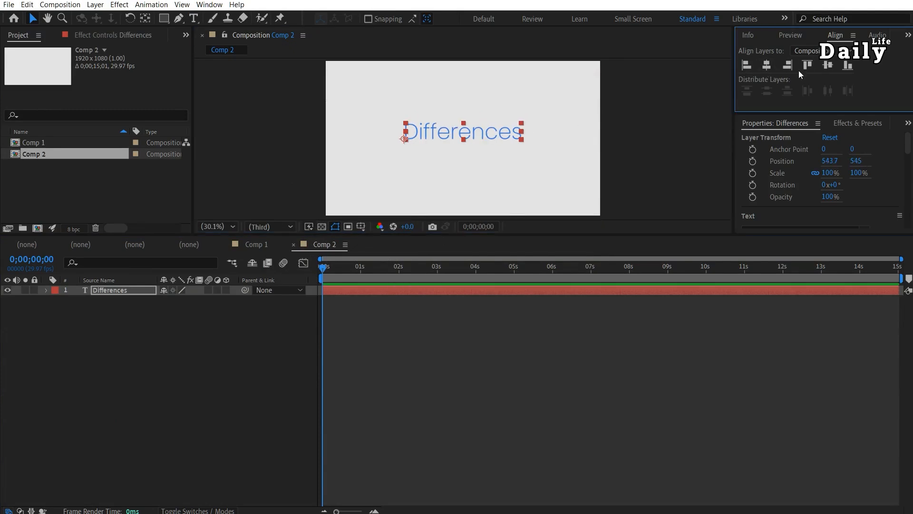
pyautogui.click(828, 65)
# Add a text animator with Position and Scale properties to the Differences layer.
pyautogui.click(46, 290)
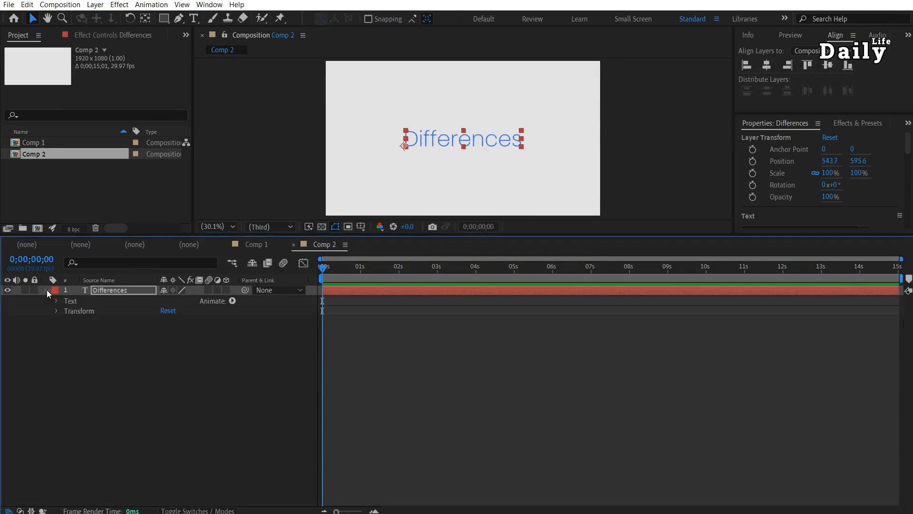
pyautogui.click(232, 301)
pyautogui.click(275, 330)
pyautogui.click(232, 342)
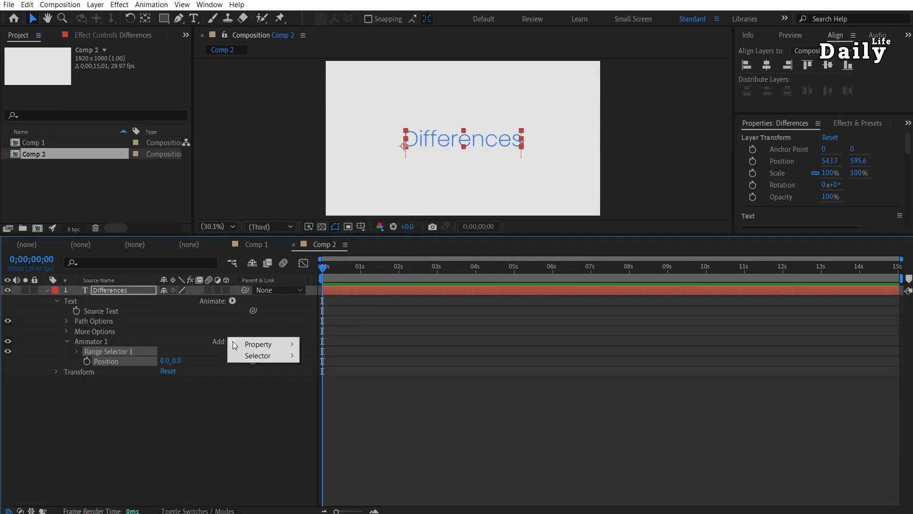
pyautogui.moveTo(247, 345)
pyautogui.click(325, 382)
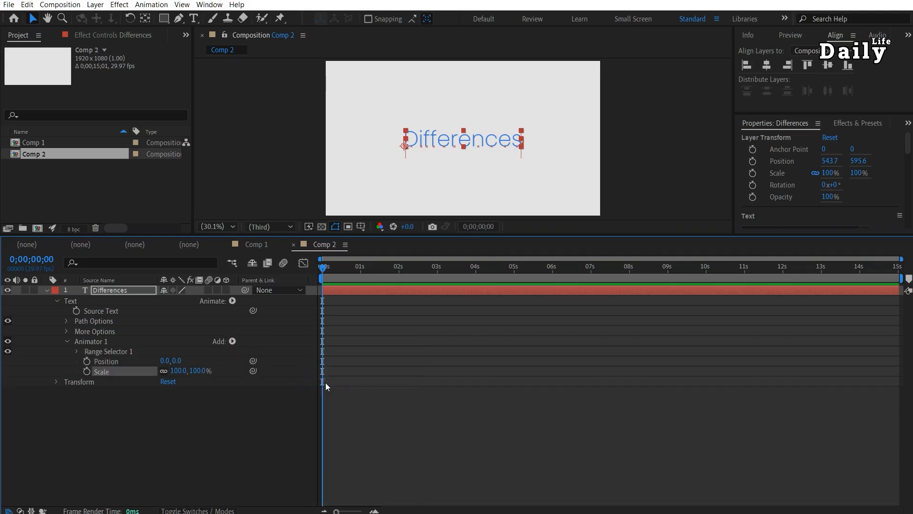
# Set the animator Position to 0, 442 and its Scale to 0%.
pyautogui.moveTo(176, 361); pyautogui.dragTo(419, 381)
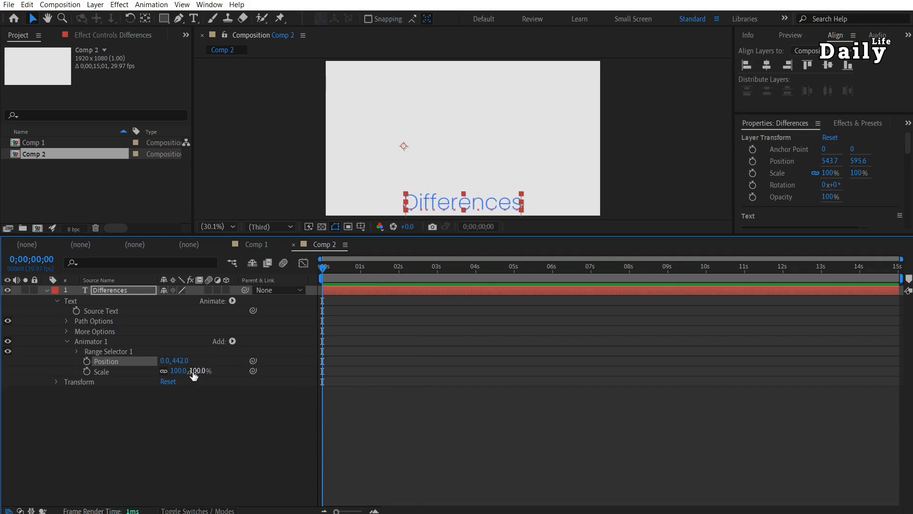
pyautogui.click(179, 371)
pyautogui.write('0')
pyautogui.press('Return')
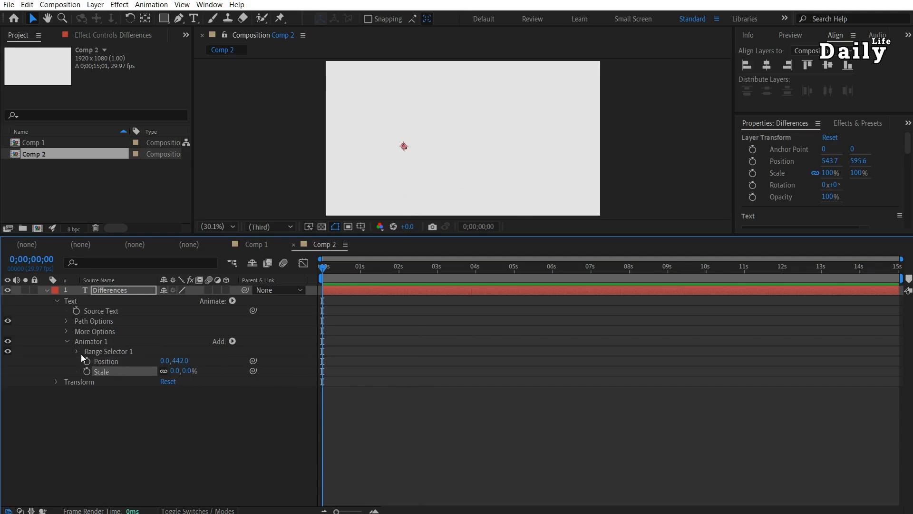
# Set the Range Selector shape to Ramp Up.
pyautogui.click(77, 352)
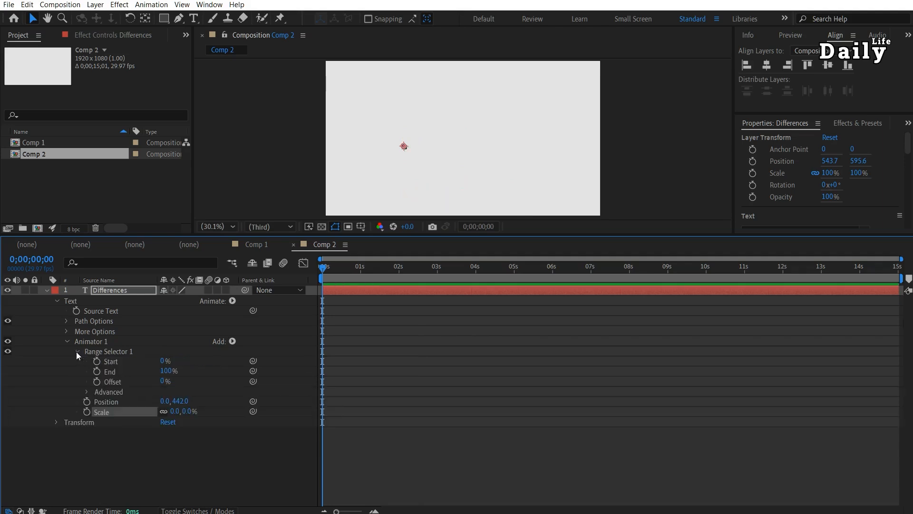
pyautogui.click(87, 390)
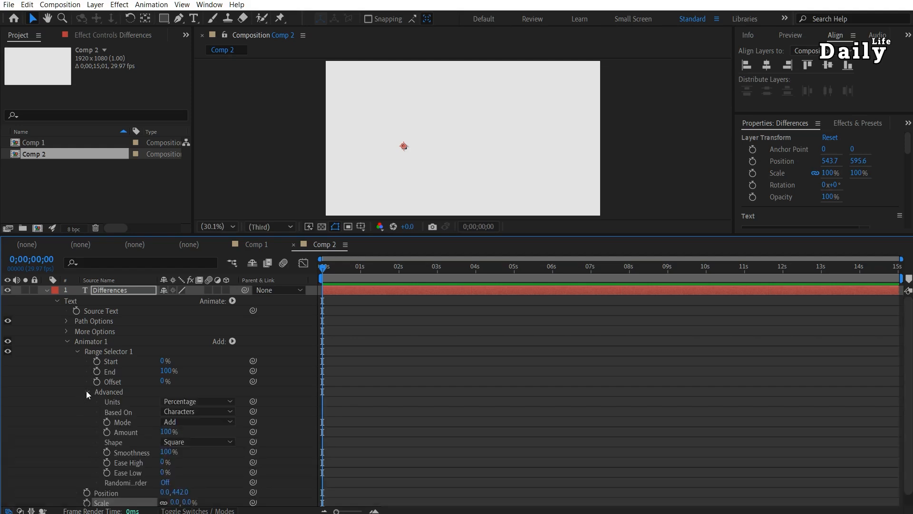
pyautogui.click(187, 443)
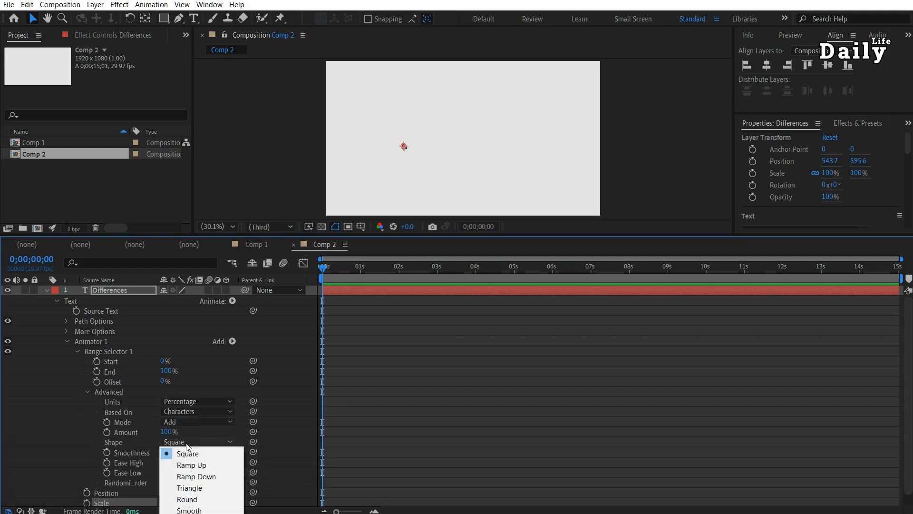
pyautogui.click(201, 464)
pyautogui.click(88, 393)
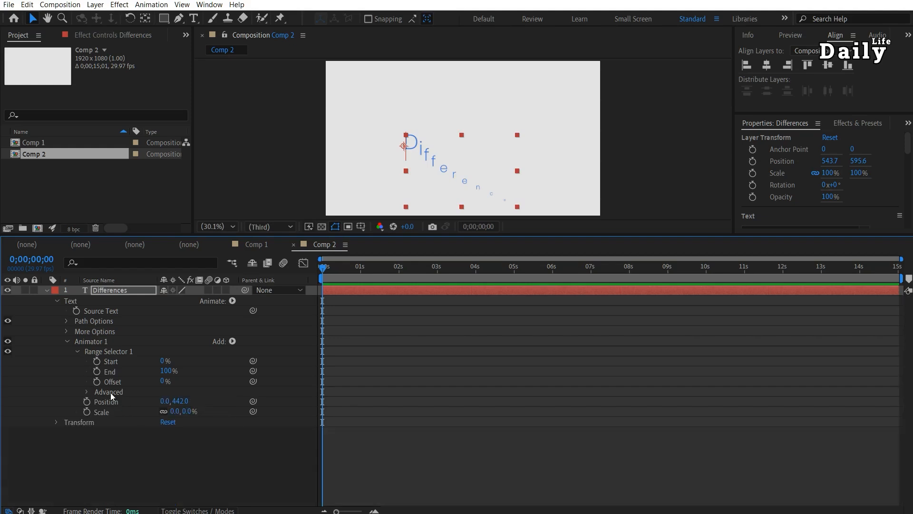
# Keyframe the Offset from -100% at the start to 100% at 2 seconds.
pyautogui.moveTo(163, 383); pyautogui.dragTo(43, 378)
pyautogui.click(400, 268)
pyautogui.moveTo(167, 383); pyautogui.dragTo(360, 380)
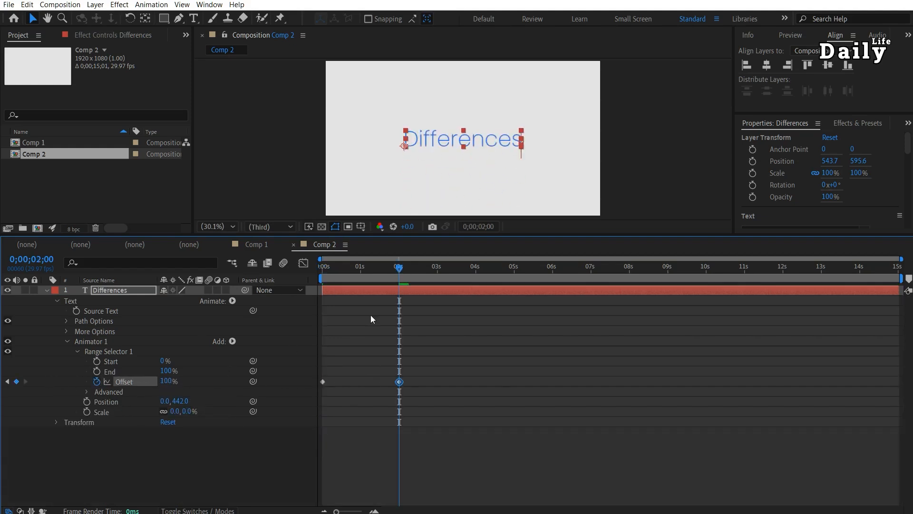
# Set the work area end near 0;00;02;23 and preview the animation.
pyautogui.click(337, 270)
pyautogui.click(429, 272)
pyautogui.press('n')
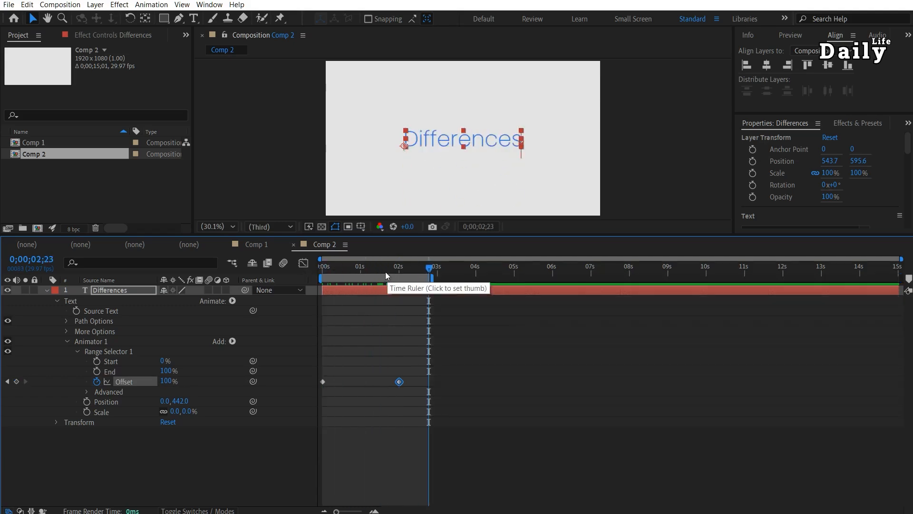
pyautogui.press('space')
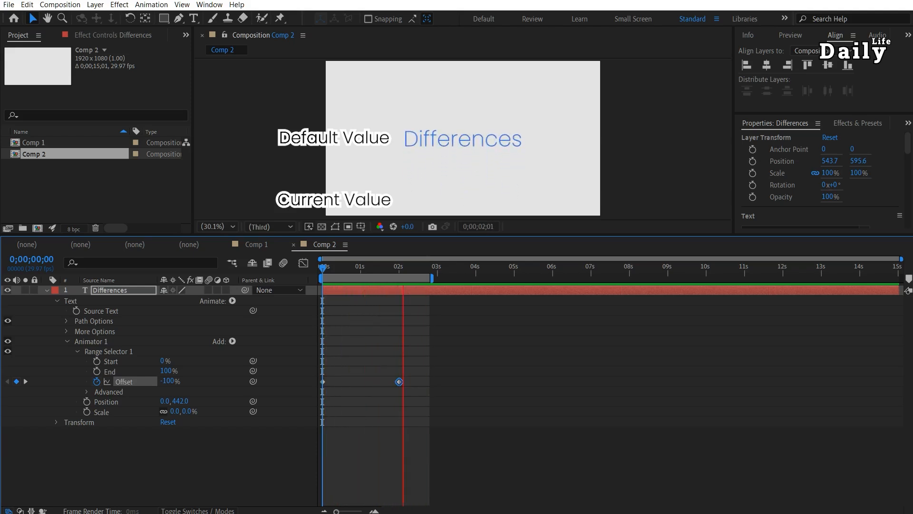
# Switch the Range Selector shape through Triangle and Round to Smooth while previewing.
pyautogui.click(88, 392)
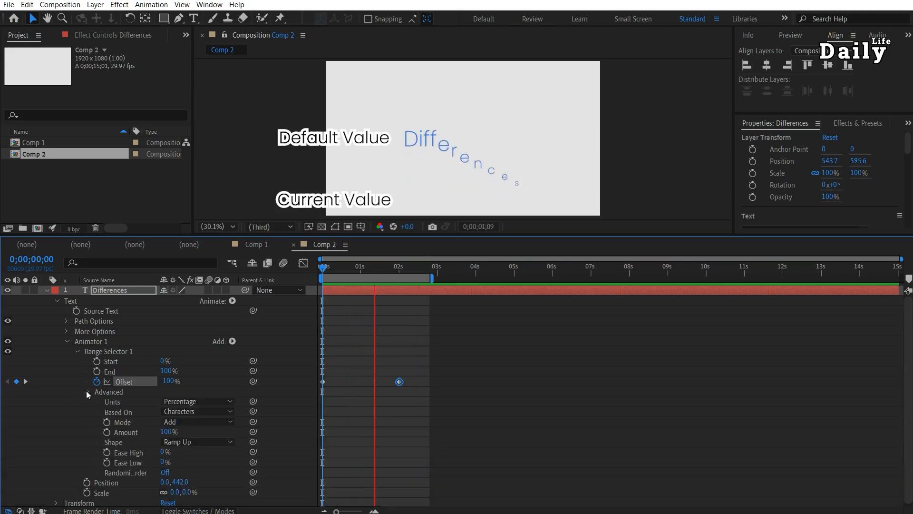
pyautogui.click(199, 442)
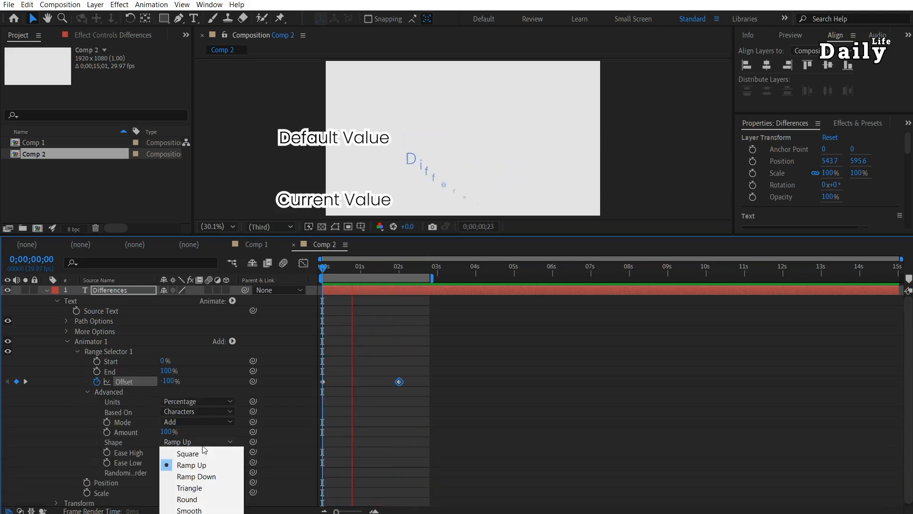
pyautogui.click(193, 489)
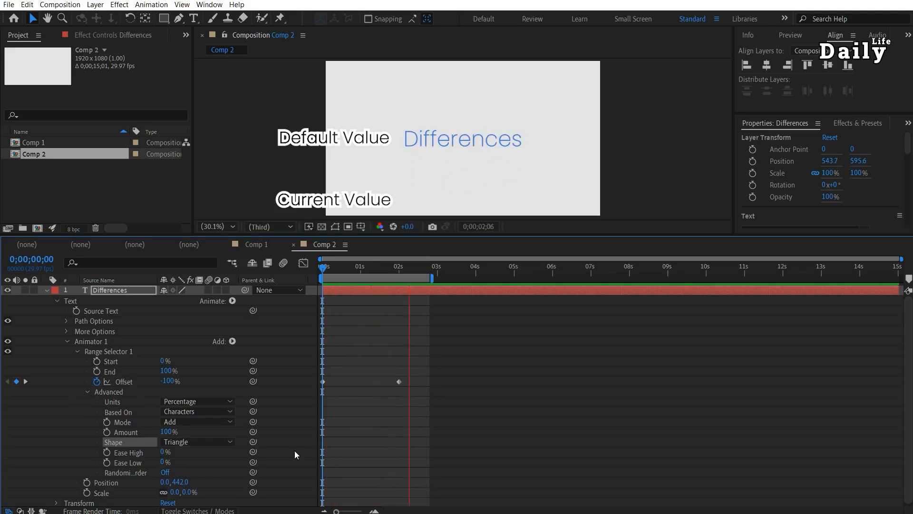
pyautogui.click(200, 442)
pyautogui.click(195, 500)
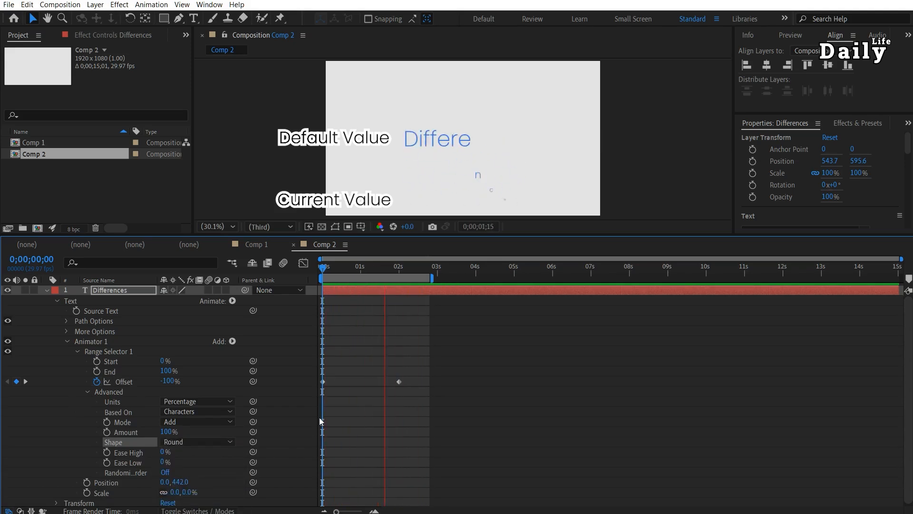
pyautogui.click(197, 441)
pyautogui.click(195, 507)
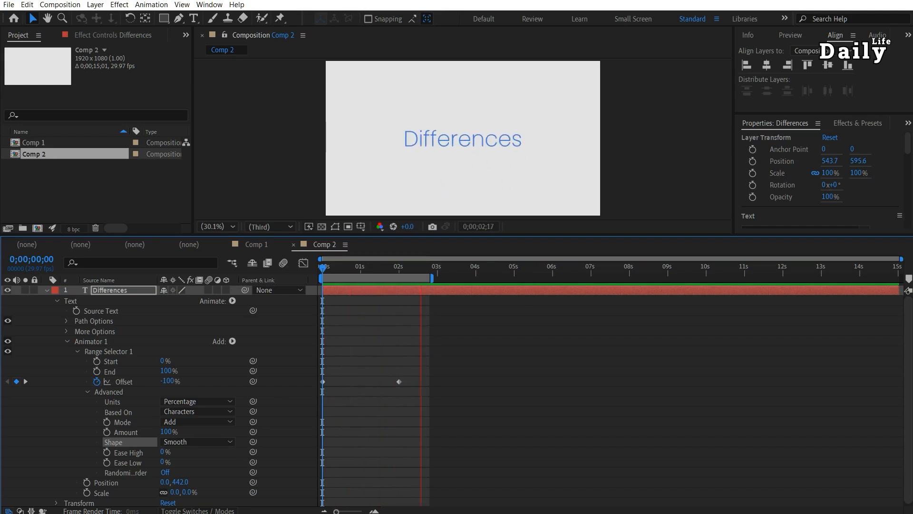
pyautogui.press('space')
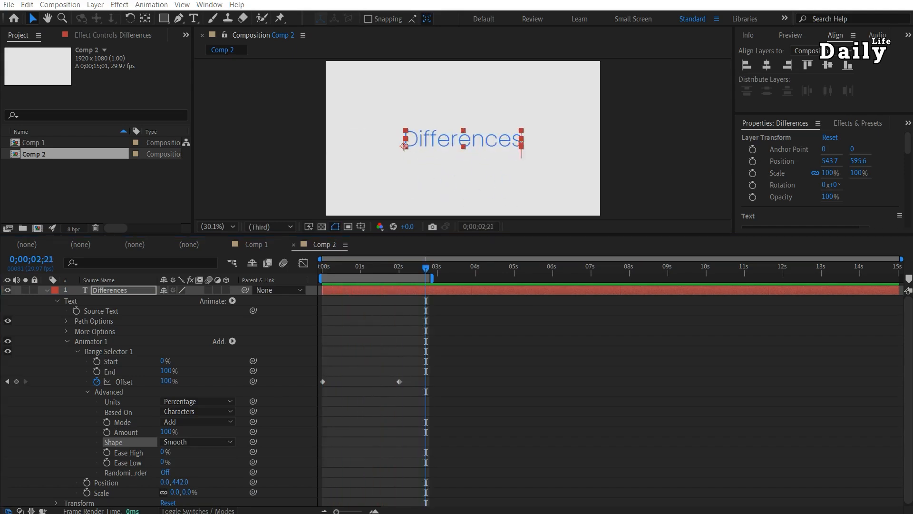
# Create a new composition and add a text layer reading Typography Principle 03.
pyautogui.hotkey('ctrl', 'n')
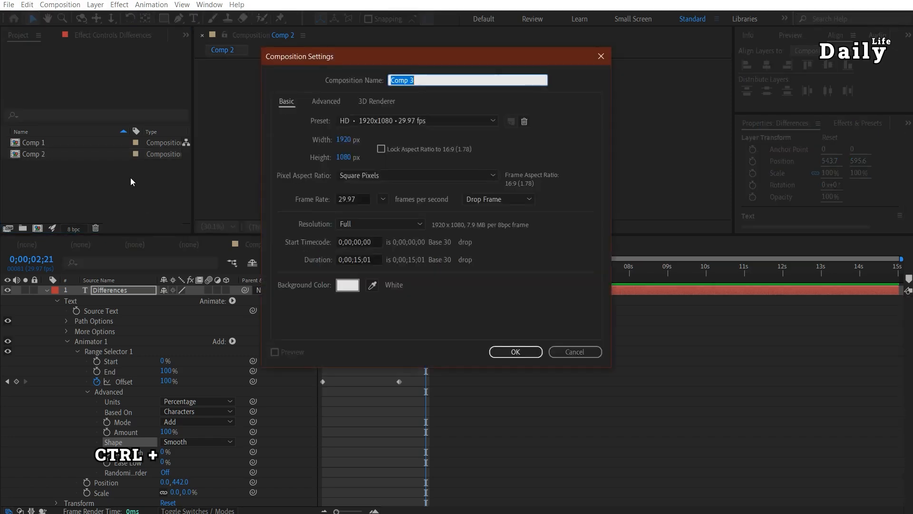
pyautogui.press('Return')
pyautogui.hotkey('ctrl', 't')
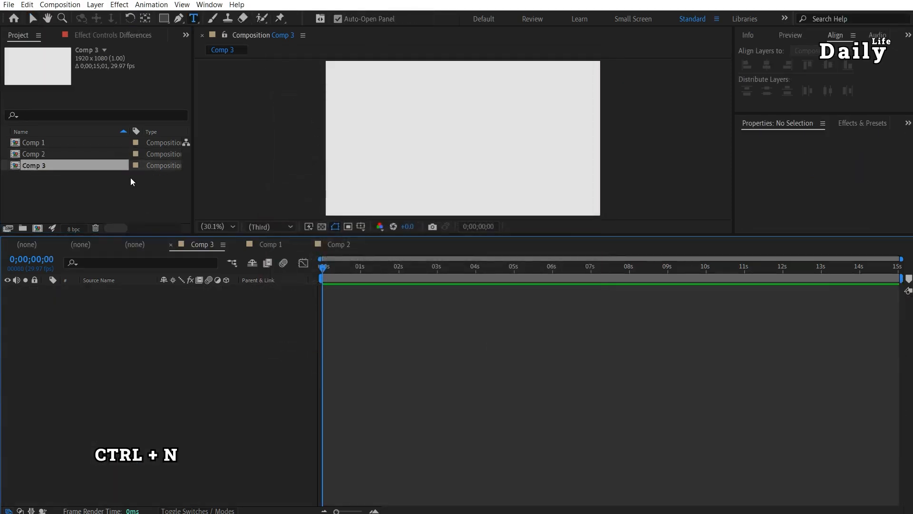
pyautogui.click(339, 133)
pyautogui.write('Typography Principle ')
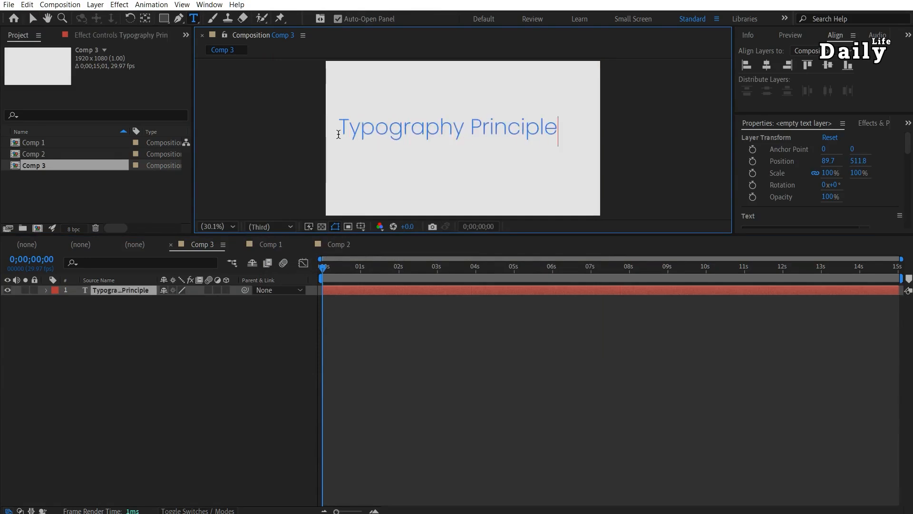
pyautogui.write('03')
pyautogui.press('KP_Enter')
# Center the text layer horizontally and vertically in the composition.
pyautogui.click(767, 66)
pyautogui.click(828, 66)
pyautogui.press('v')
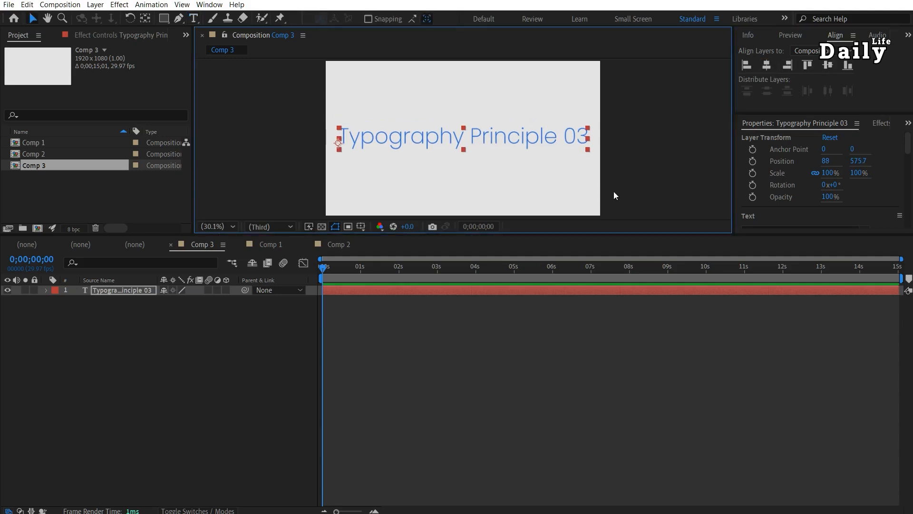
# Add a Position text animator and enable per-character 3D on Animator 1.
pyautogui.click(46, 290)
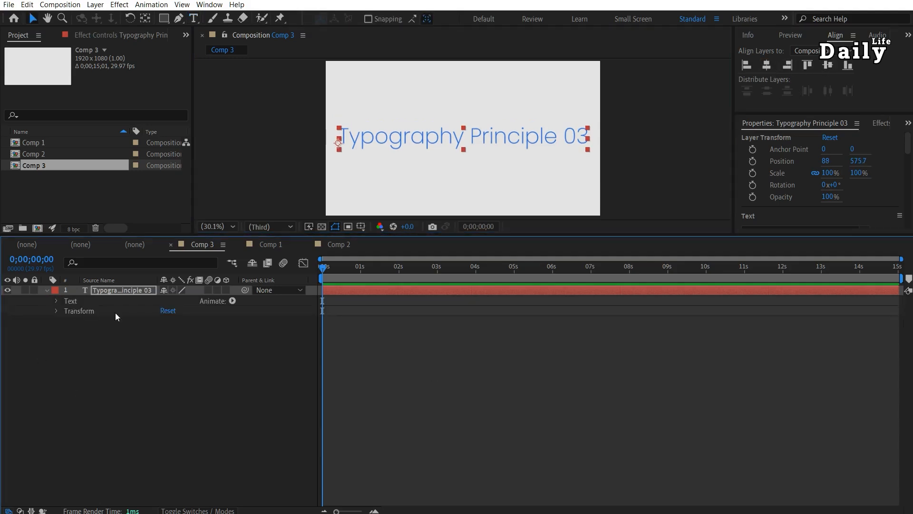
pyautogui.click(232, 301)
pyautogui.click(270, 334)
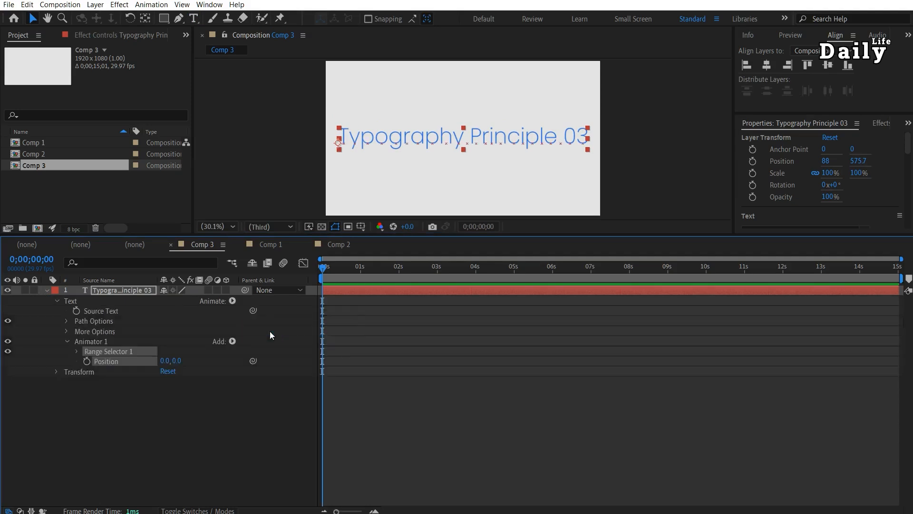
pyautogui.click(233, 341)
pyautogui.moveTo(280, 342)
pyautogui.click(352, 341)
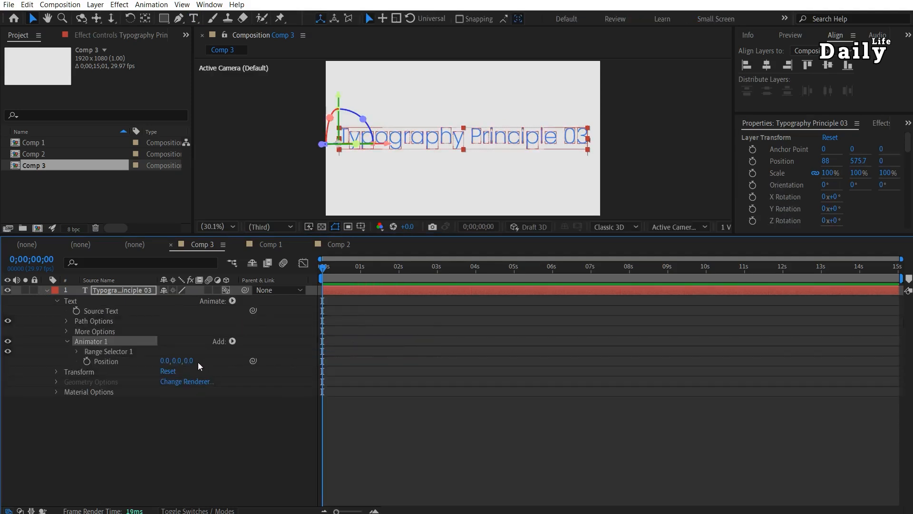
# Set the animator Position Z to -2670 and the Range Selector shape to Ramp Up.
pyautogui.moveTo(189, 366); pyautogui.dragTo(67, 401)
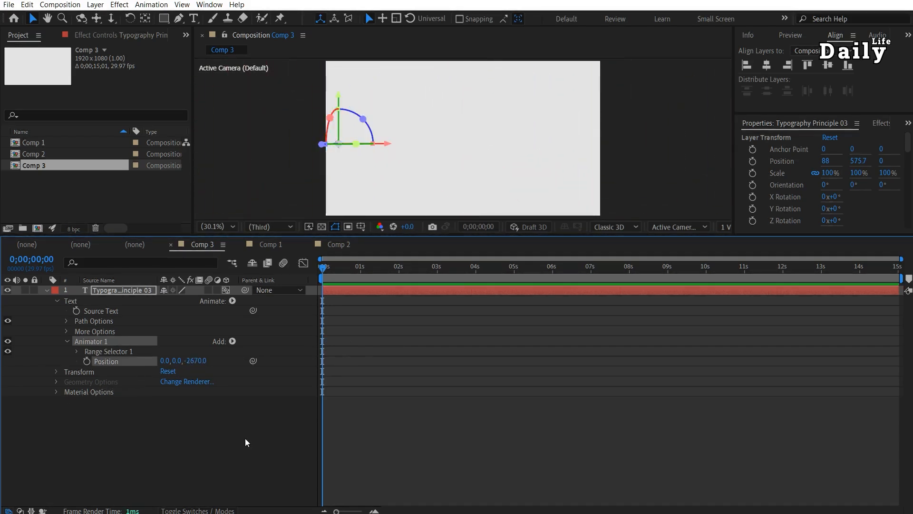
pyautogui.click(77, 352)
pyautogui.click(88, 392)
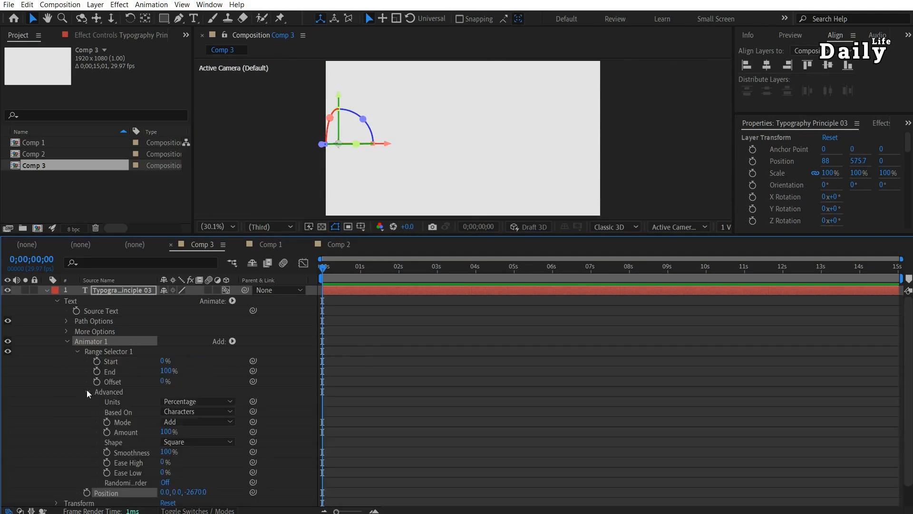
pyautogui.click(188, 443)
pyautogui.click(201, 465)
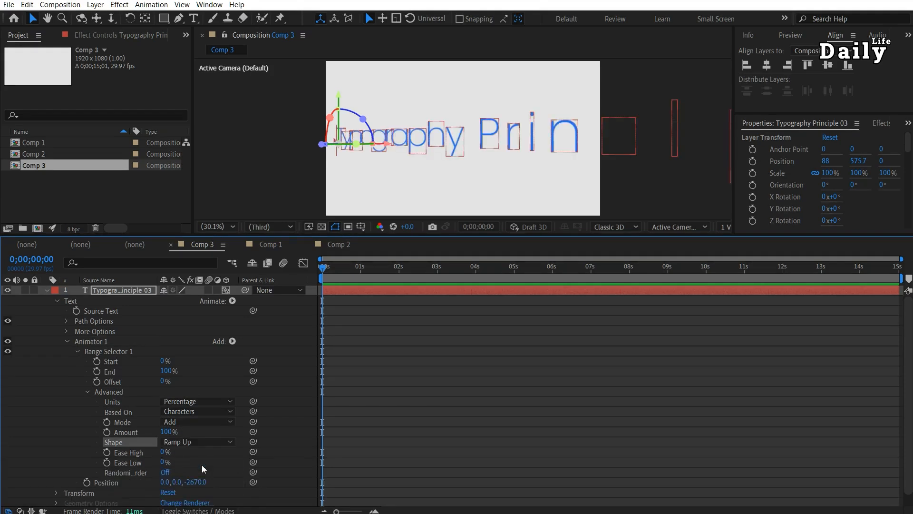
# Keyframe the Offset from -100% at the start to 100% at about 4 seconds.
pyautogui.moveTo(162, 381); pyautogui.dragTo(84, 383)
pyautogui.click(97, 381)
pyautogui.click(476, 273)
pyautogui.moveTo(167, 381); pyautogui.dragTo(411, 380)
pyautogui.click(495, 268)
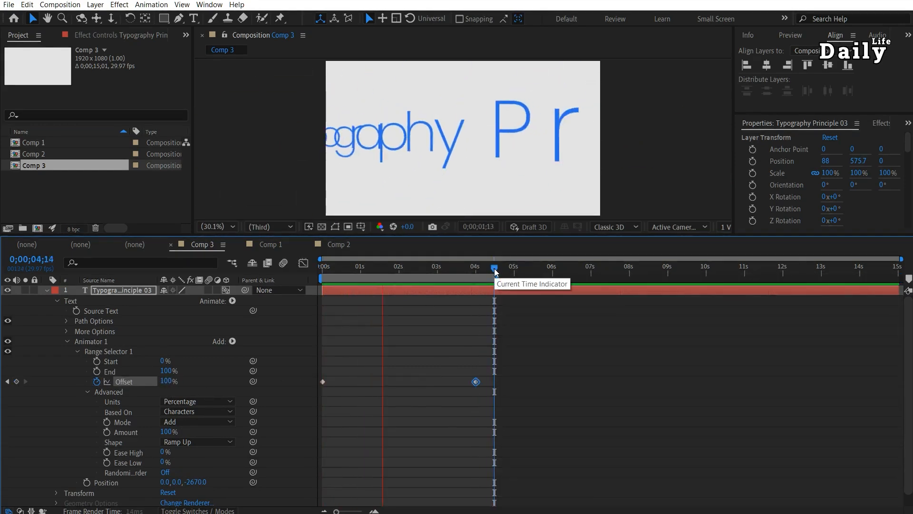
# Add a Rotation property to Animator 1 and set its Y Rotation to 180°.
pyautogui.click(232, 341)
pyautogui.moveTo(259, 343)
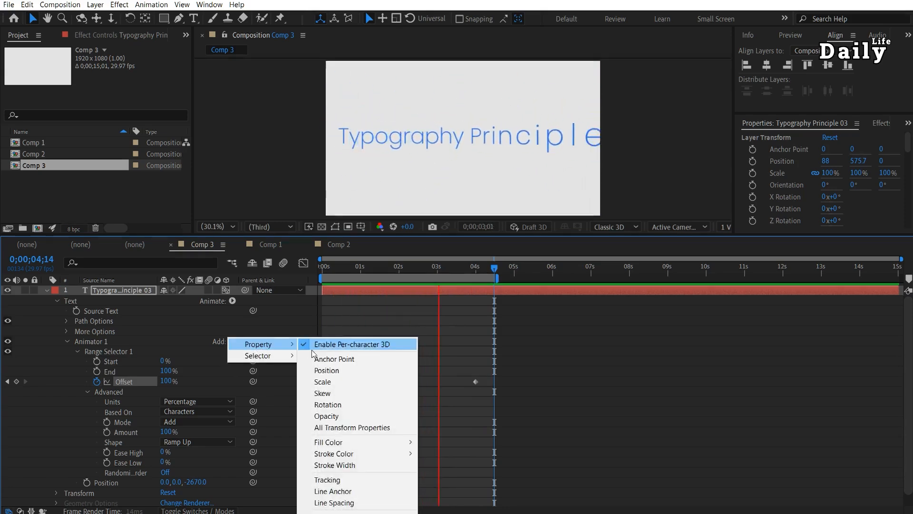
pyautogui.click(341, 404)
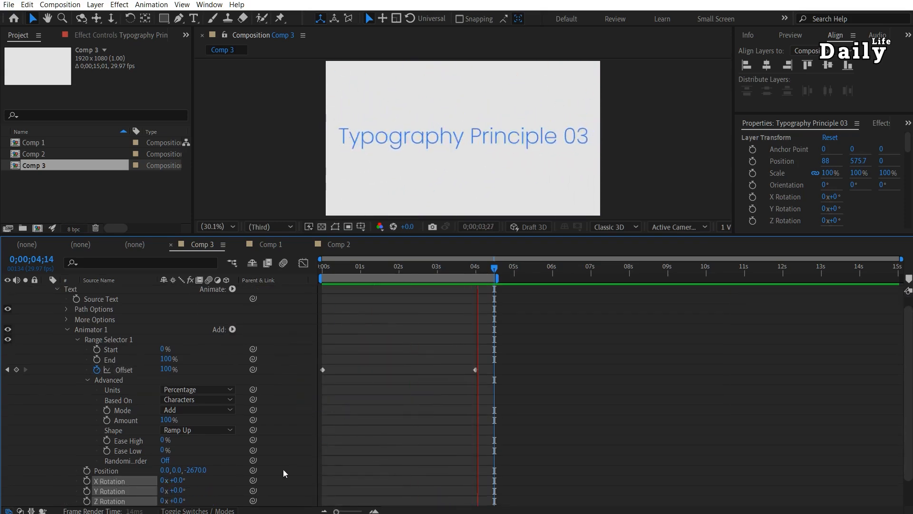
pyautogui.click(177, 490)
pyautogui.write('180')
pyautogui.press('Return')
# Add a Blur property to Animator 1 and set the blur to 35.
pyautogui.moveTo(332, 235); pyautogui.dragTo(331, 181)
pyautogui.click(232, 287)
pyautogui.moveTo(247, 291)
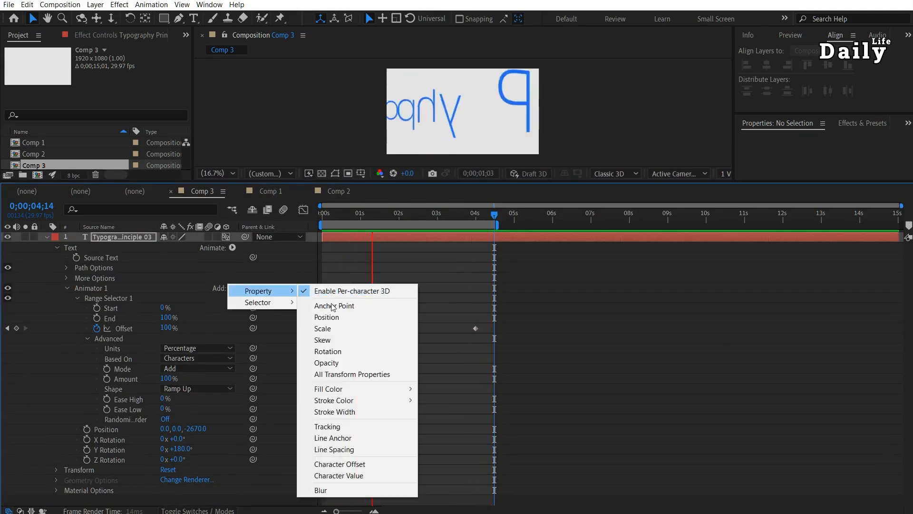
pyautogui.click(347, 492)
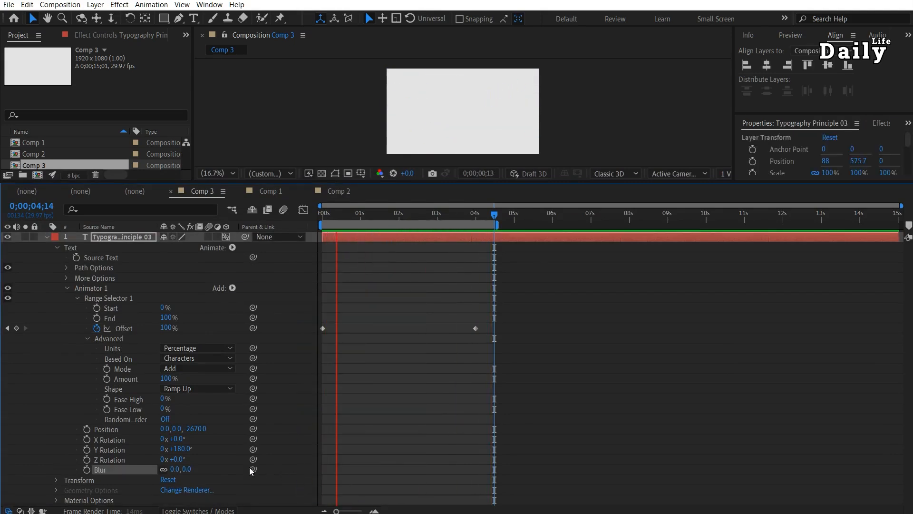
pyautogui.click(175, 469)
pyautogui.write('35')
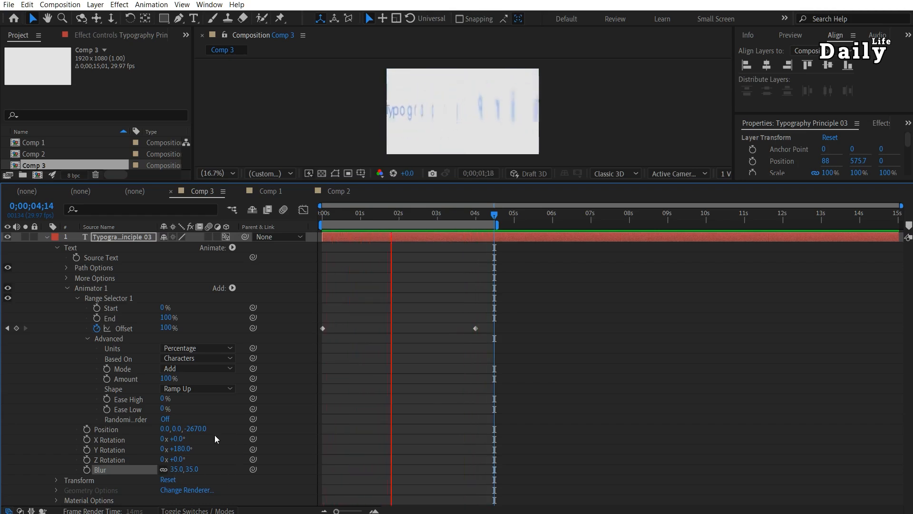
# Turn on Randomize Order for Range Selector 1.
pyautogui.click(165, 419)
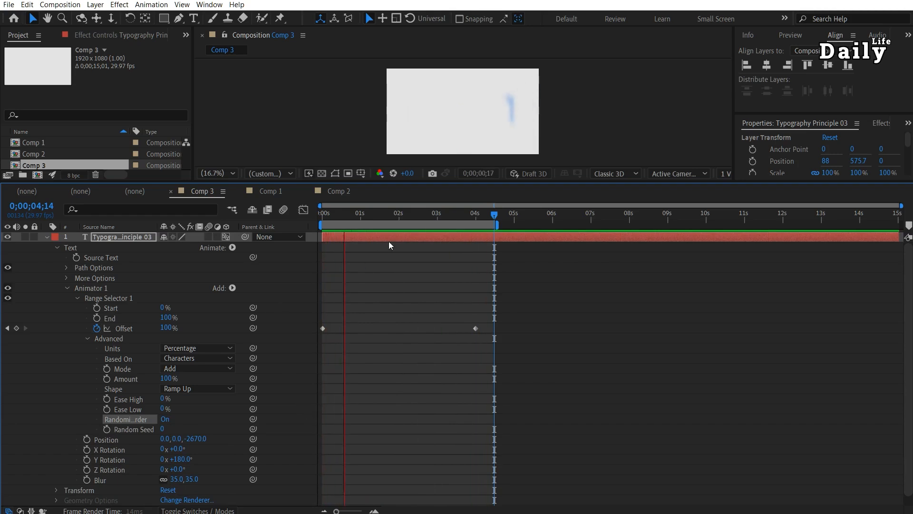
pyautogui.moveTo(425, 183); pyautogui.dragTo(425, 307)
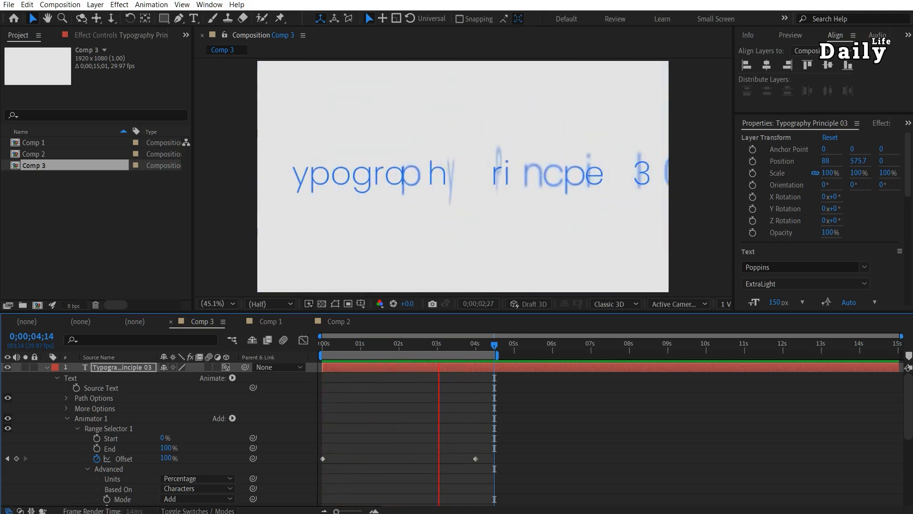
pyautogui.moveTo(293, 313); pyautogui.dragTo(301, 207)
# Try the Square range selector shape, then switch the shape back to Ramp Up.
pyautogui.click(209, 412)
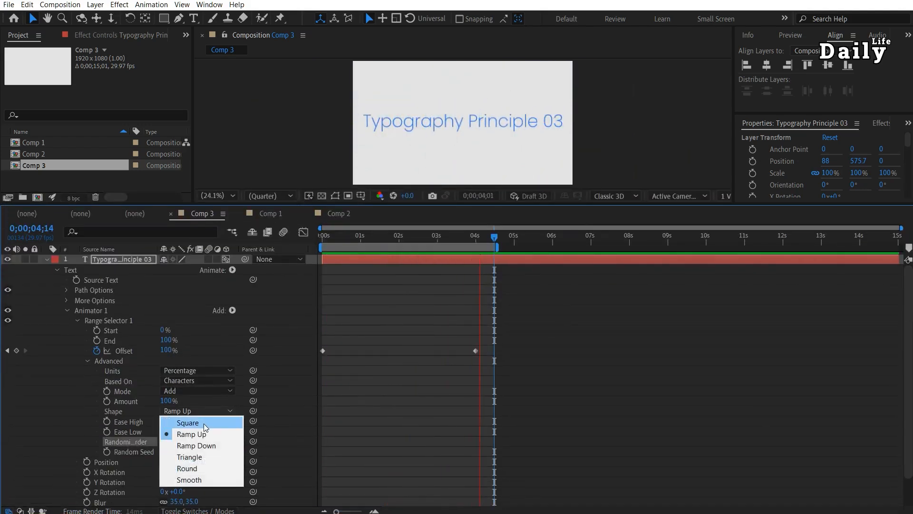
pyautogui.click(202, 418)
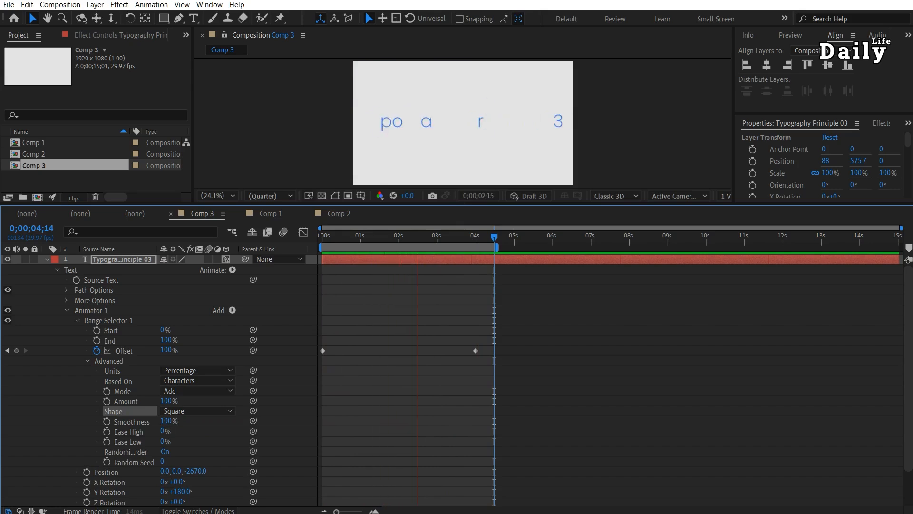
pyautogui.click(208, 410)
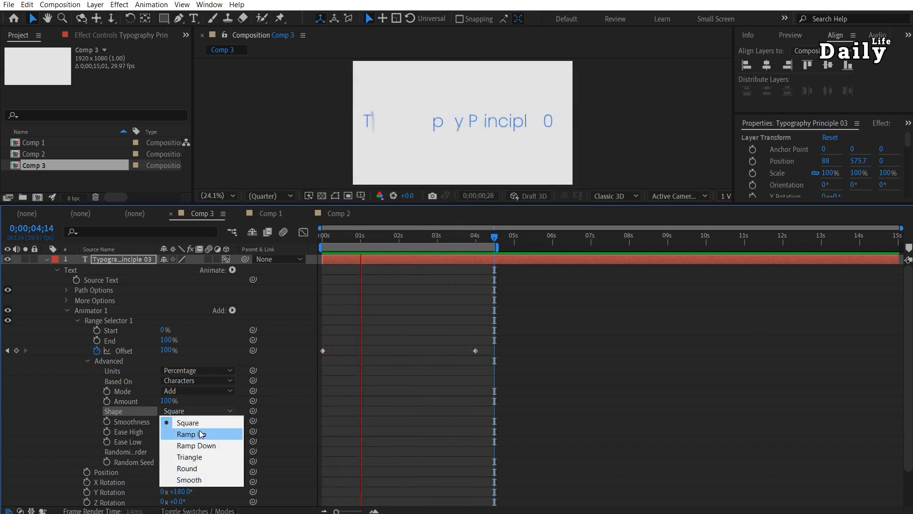
pyautogui.click(195, 432)
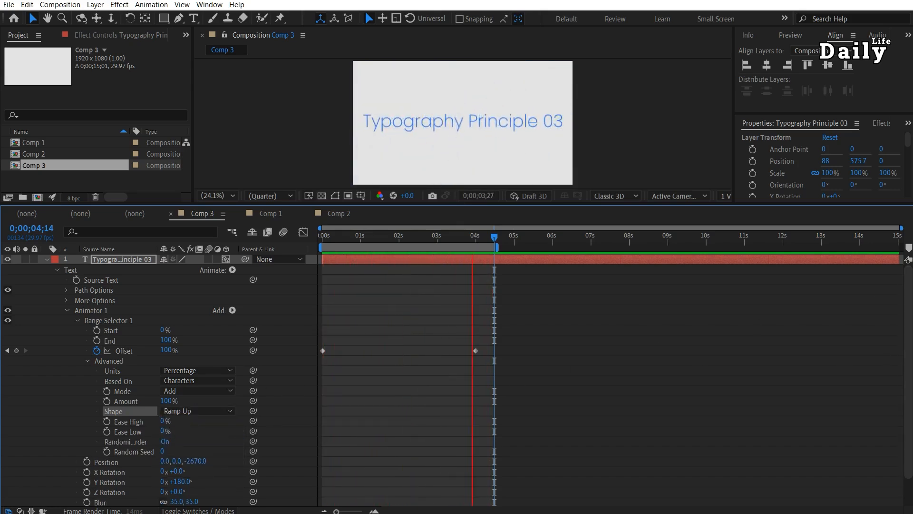